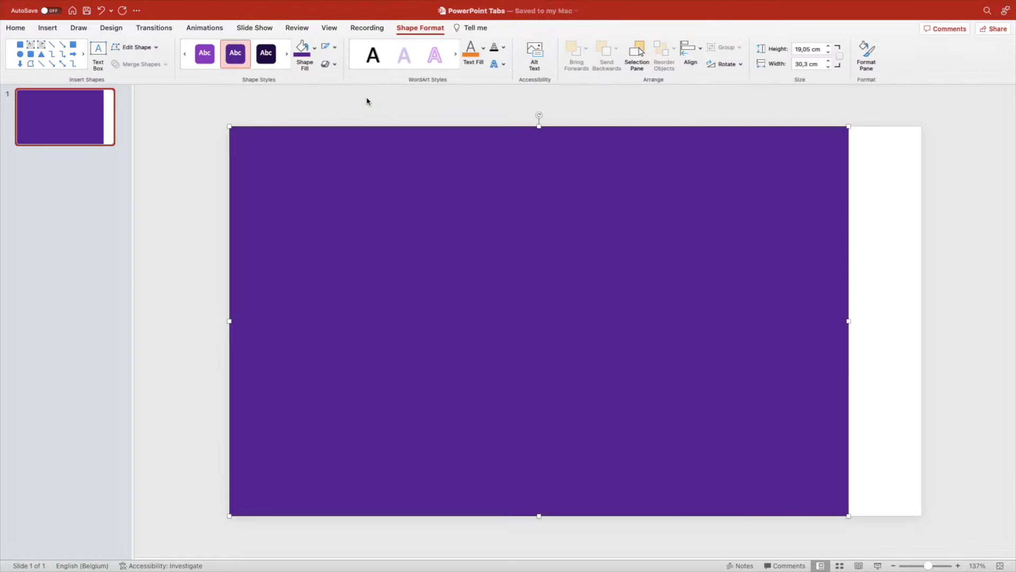
# Insert a rounded rectangle in the same purple and place it as a tab straddling the large rectangle's right edge.
pyautogui.click(521, 98)
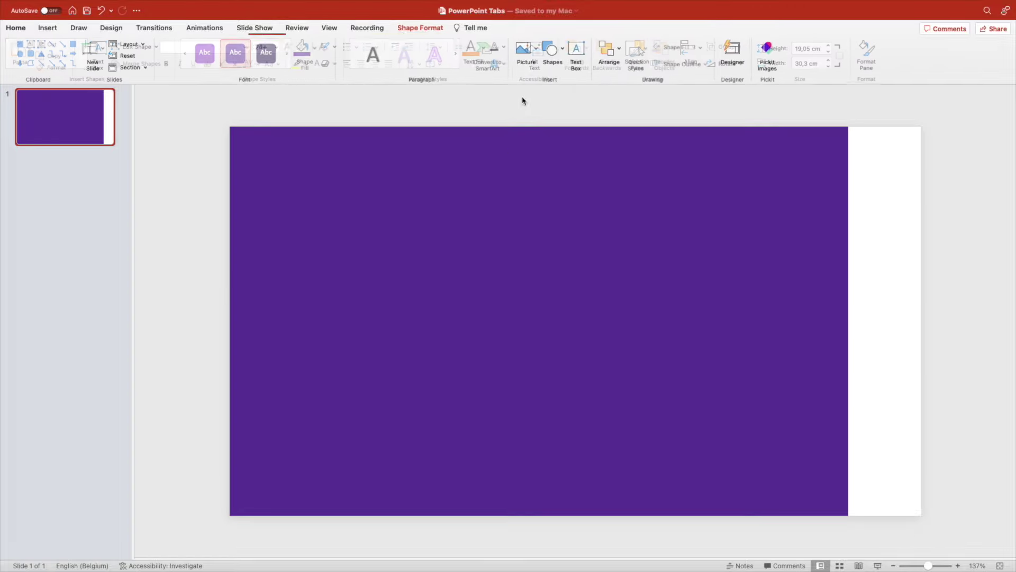
pyautogui.click(550, 49)
pyautogui.click(675, 83)
pyautogui.moveTo(606, 259)
pyautogui.mouseDown()
pyautogui.moveTo(655, 309)
pyautogui.moveTo(866, 437)
pyautogui.moveTo(859, 365)
pyautogui.mouseUp()
pyautogui.moveTo(858, 364); pyautogui.dragTo(854, 247)
# Add three evenly spaced copies of the rounded tab below the first one along the rectangle's right edge.
pyautogui.keyDown('shift'); pyautogui.click(860, 291); pyautogui.keyUp('shift')
pyautogui.keyDown('shift'); pyautogui.click(870, 355); pyautogui.keyUp('shift')
pyautogui.keyDown('shift'); pyautogui.click(871, 402); pyautogui.keyUp('shift')
pyautogui.click(880, 159)
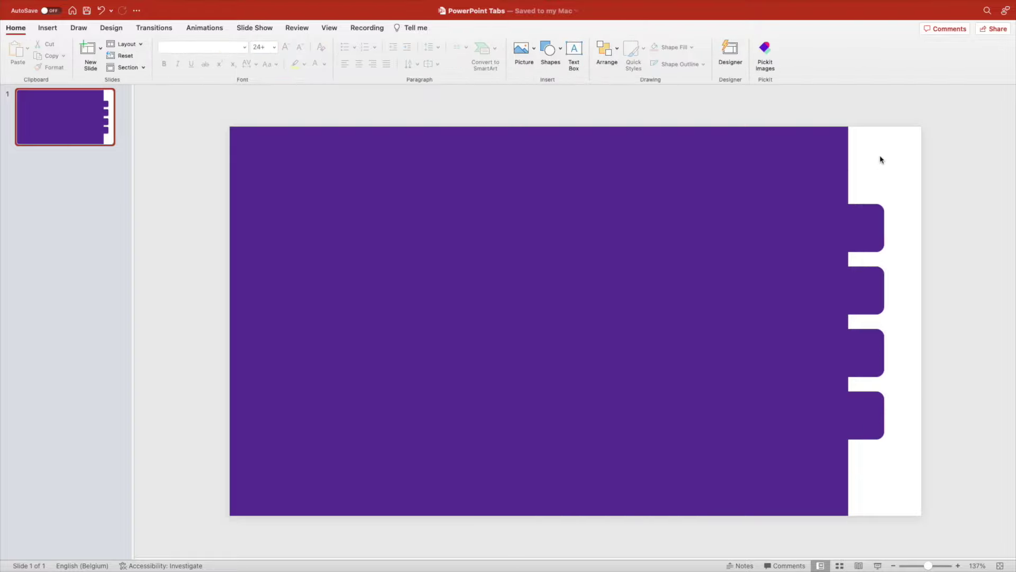
# Give the slide background a solid fill in the darkest purple theme colour.
pyautogui.rightClick(880, 159)
pyautogui.click(796, 313)
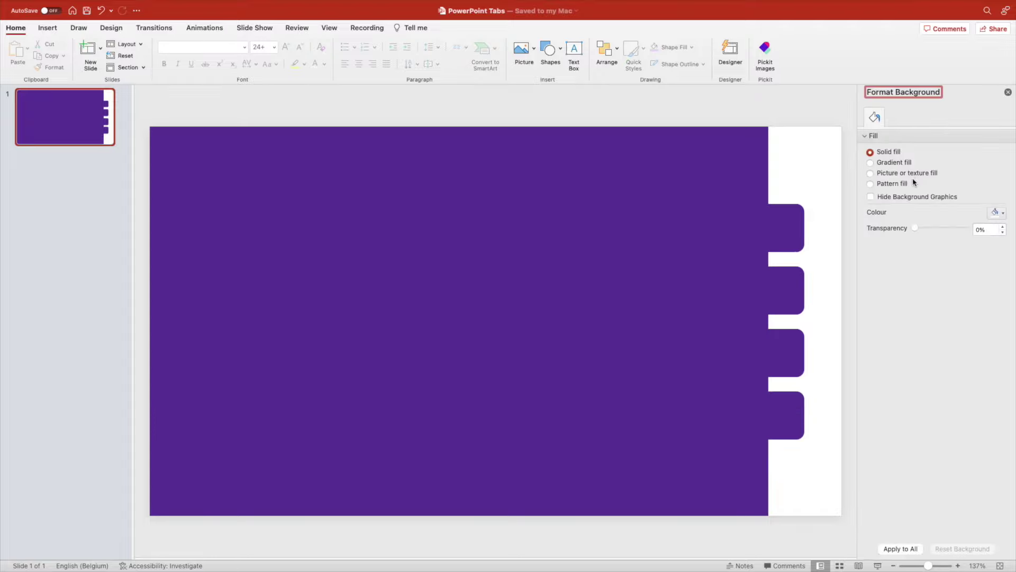
pyautogui.click(1000, 216)
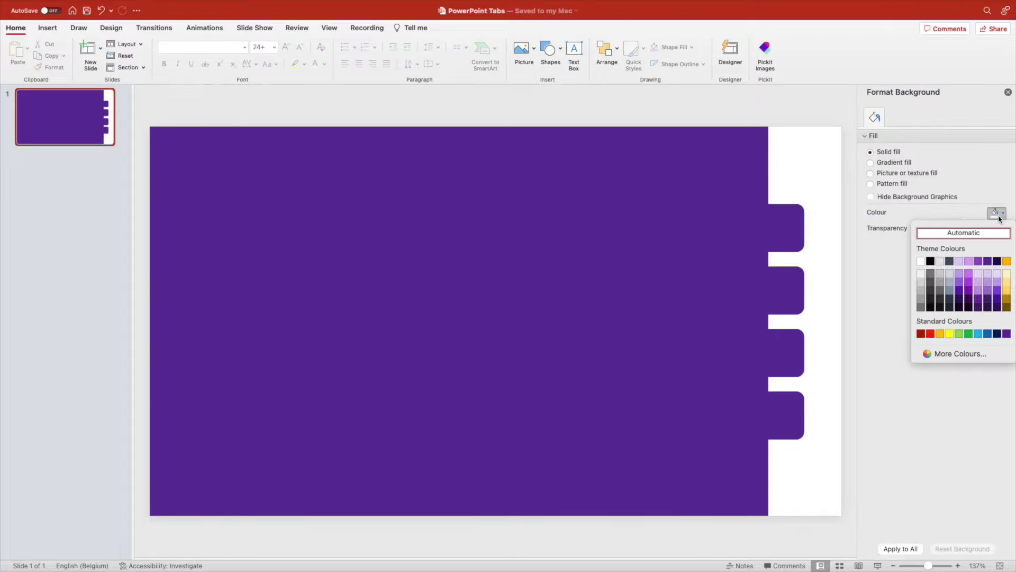
pyautogui.click(987, 261)
pyautogui.click(1008, 93)
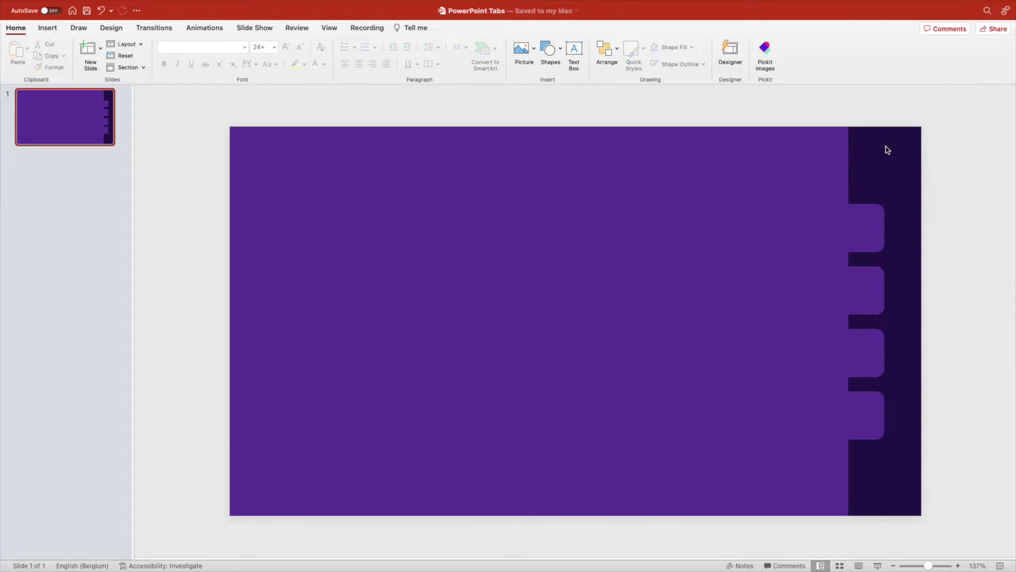
# Duplicate the slide until the presentation has four identical slides.
pyautogui.rightClick(81, 129)
pyautogui.click(119, 199)
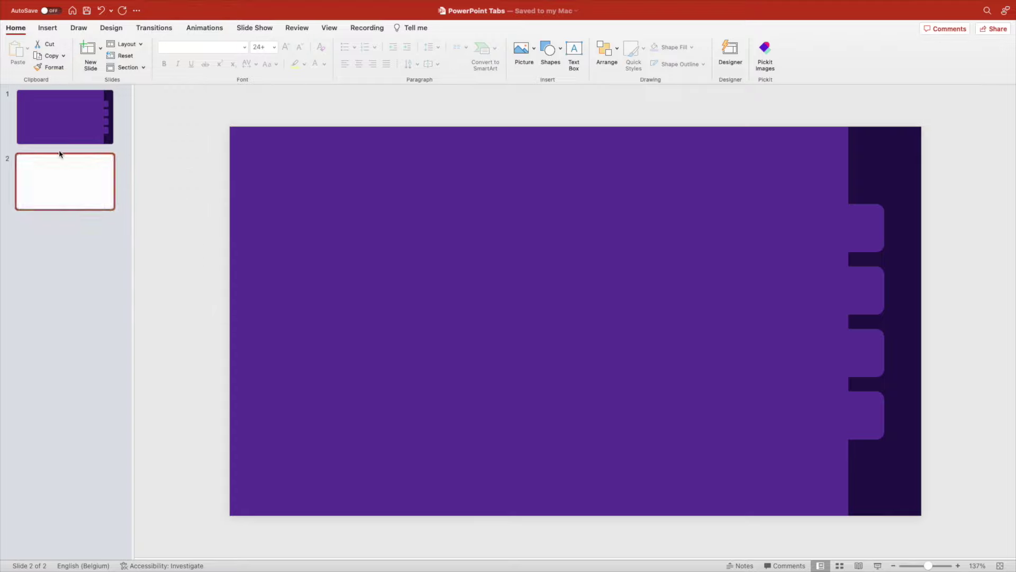
pyautogui.press('super+shift+d')
pyautogui.press('super+shift+d')
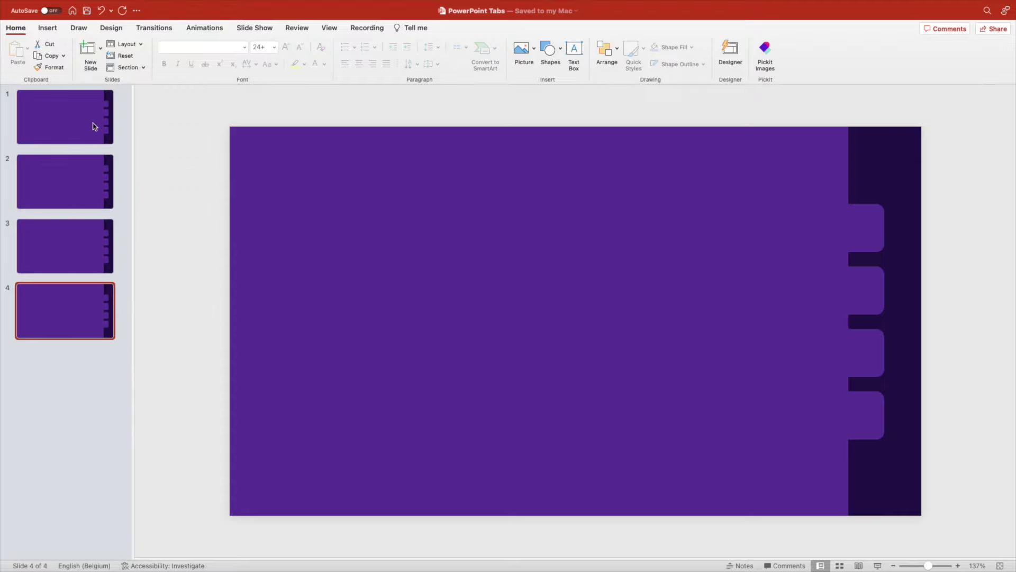
# Delete the upper three tabs on slide 1, keeping only the lowest tab.
pyautogui.click(93, 126)
pyautogui.moveTo(919, 188); pyautogui.dragTo(792, 386)
pyautogui.press('Delete')
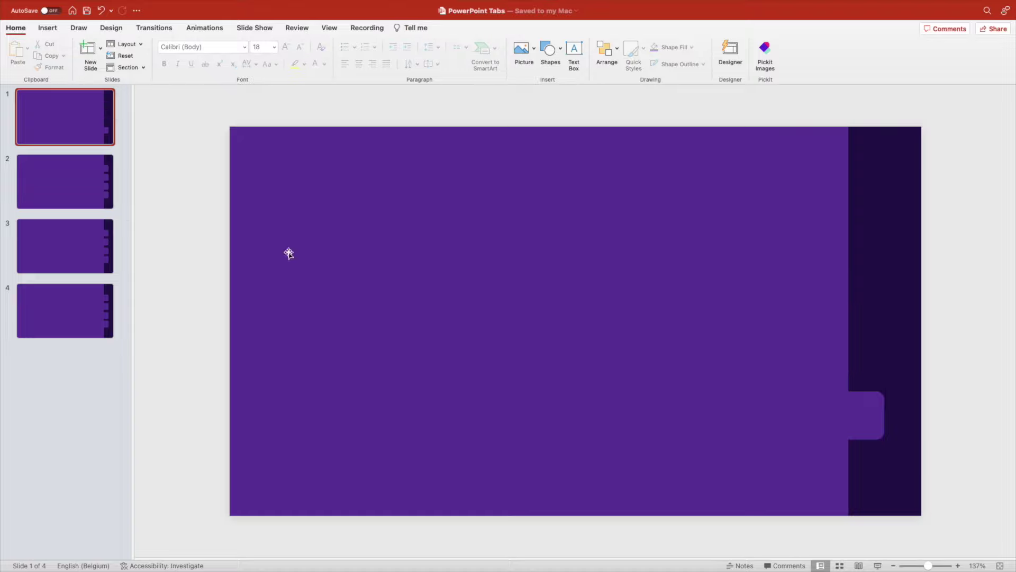
# Delete the upper two tabs and the lowest tab on slide 2, keeping only the third tab.
pyautogui.click(100, 206)
pyautogui.moveTo(911, 192); pyautogui.dragTo(778, 334)
pyautogui.press('Delete')
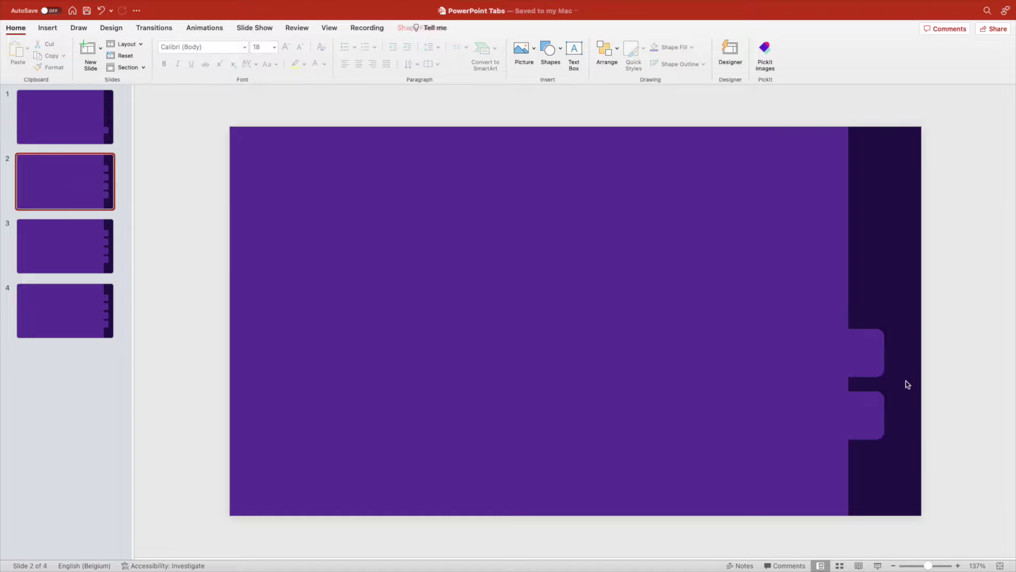
pyautogui.click(860, 416)
pyautogui.press('Delete')
# Delete the first, third and fourth tabs on slide 3, keeping only the second tab.
pyautogui.click(72, 241)
pyautogui.click(870, 237)
pyautogui.press('Delete')
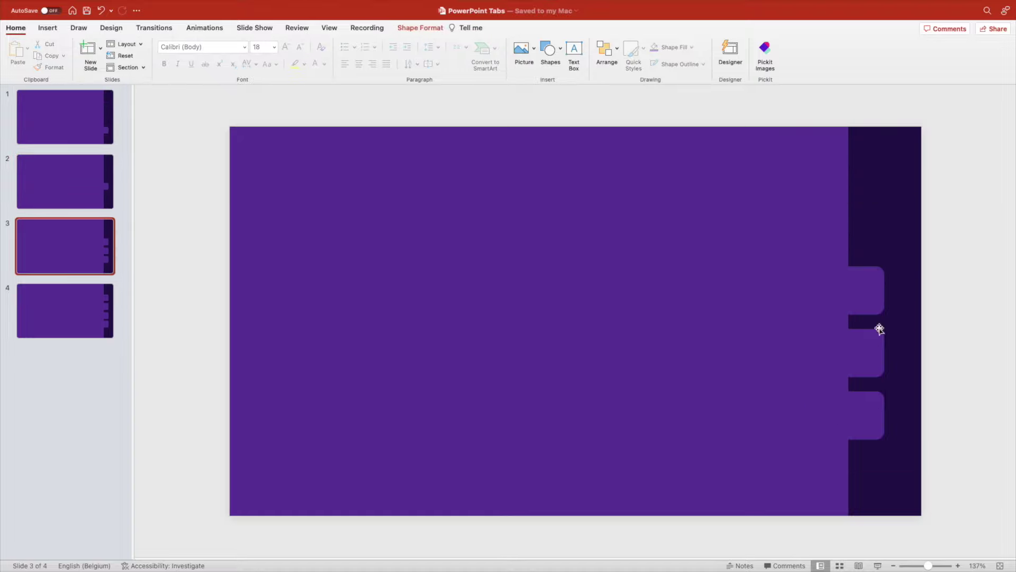
pyautogui.click(878, 334)
pyautogui.press('Delete')
pyautogui.click(868, 407)
pyautogui.press('Delete')
# Delete the lower three tabs on slide 4, keeping only the topmost tab.
pyautogui.click(74, 305)
pyautogui.moveTo(927, 258); pyautogui.dragTo(769, 470)
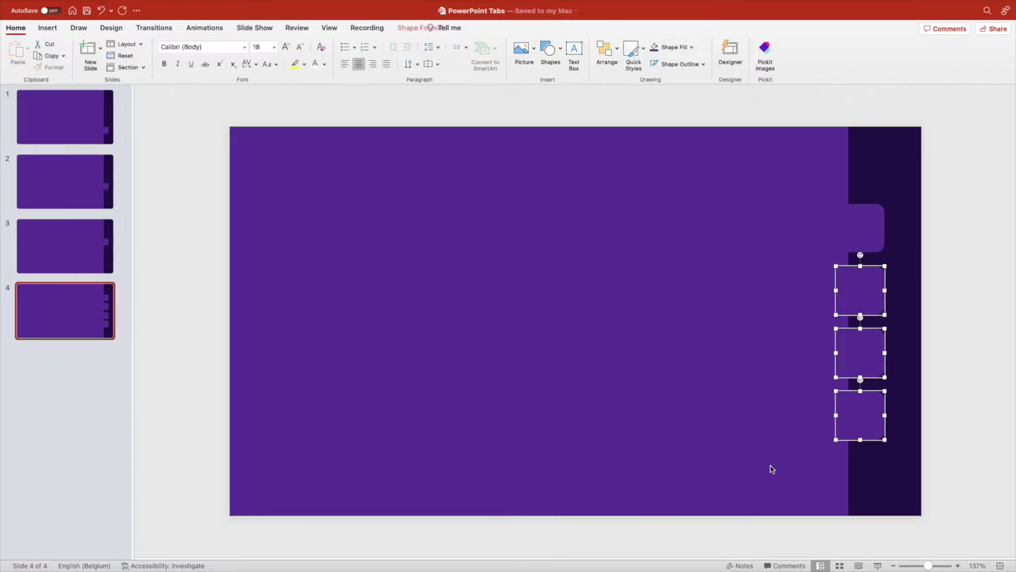
pyautogui.press('Delete')
# Merge the large rectangle and its tab on slide 1 into one shape with Union.
pyautogui.click(69, 142)
pyautogui.click(857, 401)
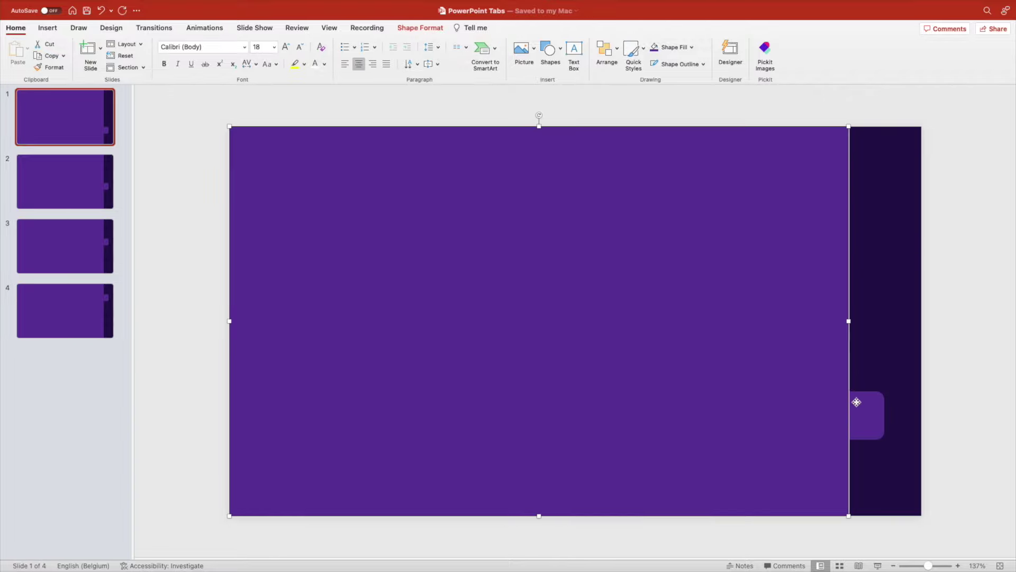
pyautogui.click(433, 29)
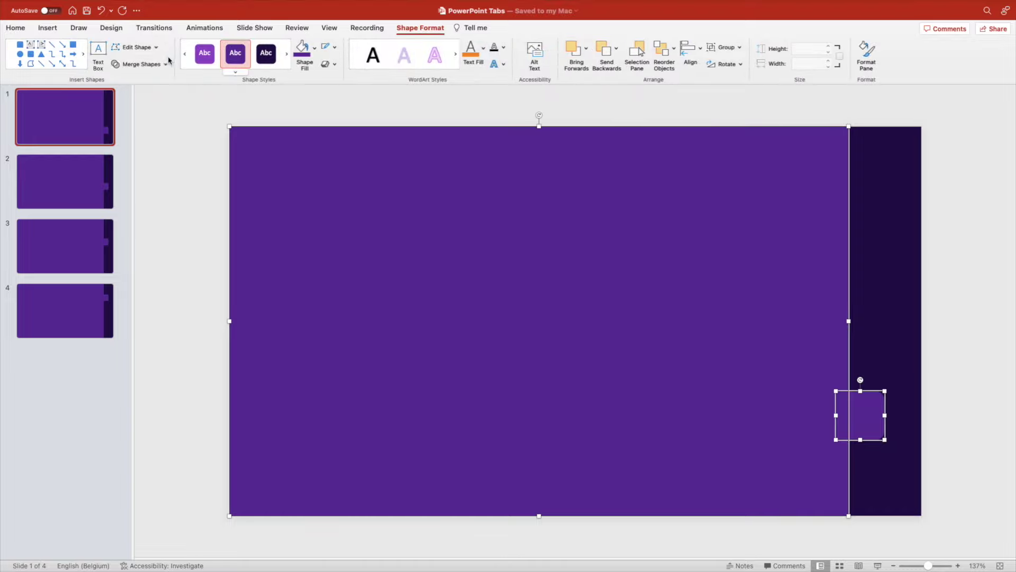
pyautogui.click(141, 63)
pyautogui.click(142, 77)
# Union the rectangle and tab on slide 2 and fill the merged shape with the medium purple theme colour.
pyautogui.press('pagedown')
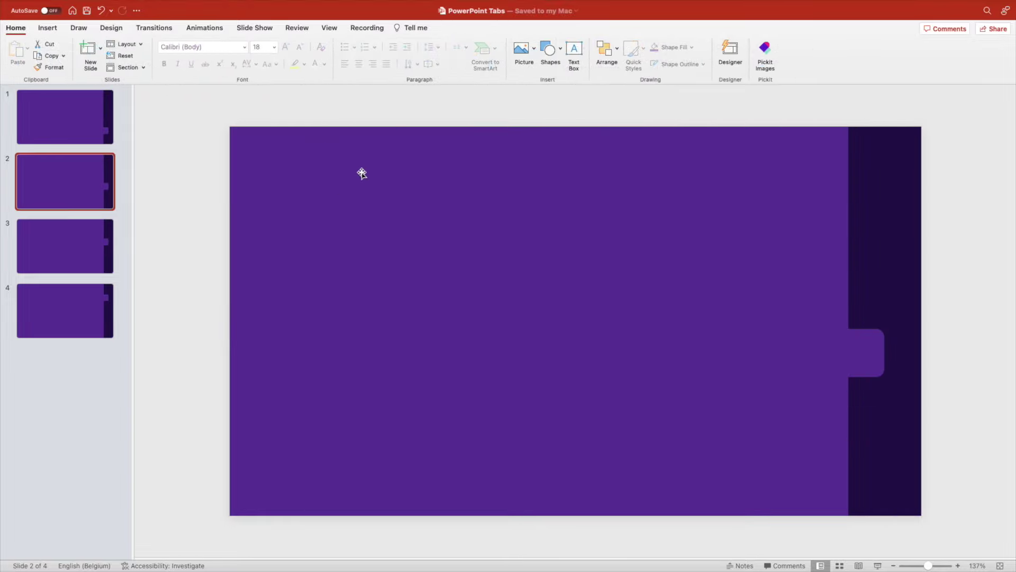
pyautogui.click(361, 174)
pyautogui.keyDown('shift'); pyautogui.click(875, 342); pyautogui.keyUp('shift')
pyautogui.click(140, 63)
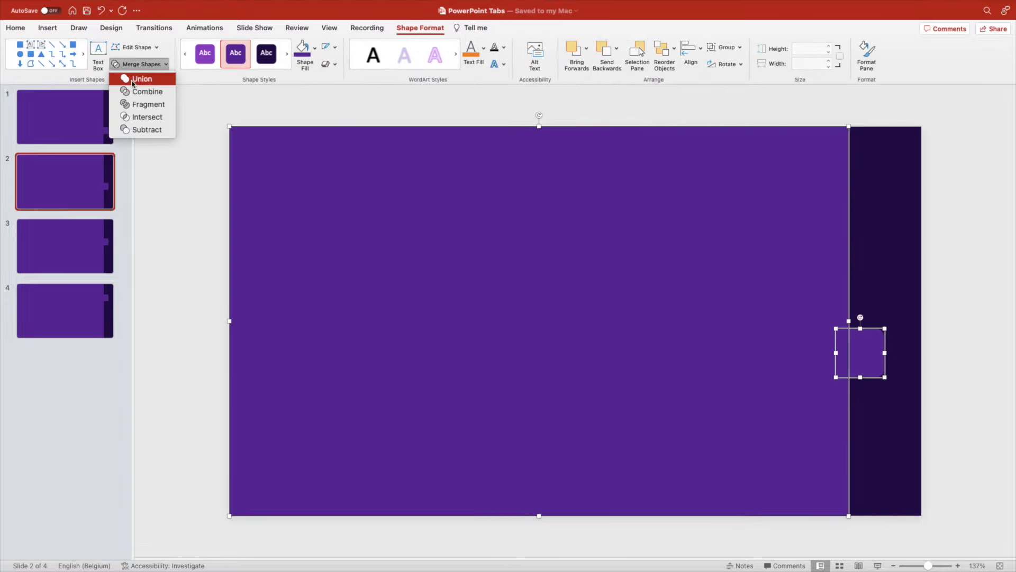
pyautogui.click(142, 77)
pyautogui.click(315, 48)
pyautogui.click(358, 98)
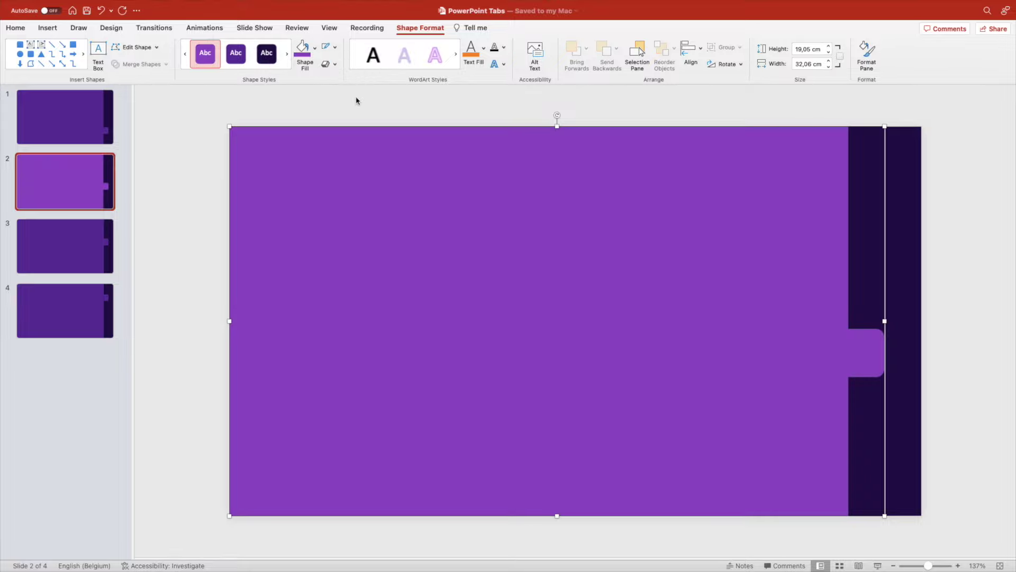
# Union the rectangle and tab on slide 3 and fill the merged shape with the light pinkish-purple theme colour.
pyautogui.click(78, 232)
pyautogui.click(288, 219)
pyautogui.keyDown('shift'); pyautogui.click(861, 294); pyautogui.keyUp('shift')
pyautogui.click(141, 63)
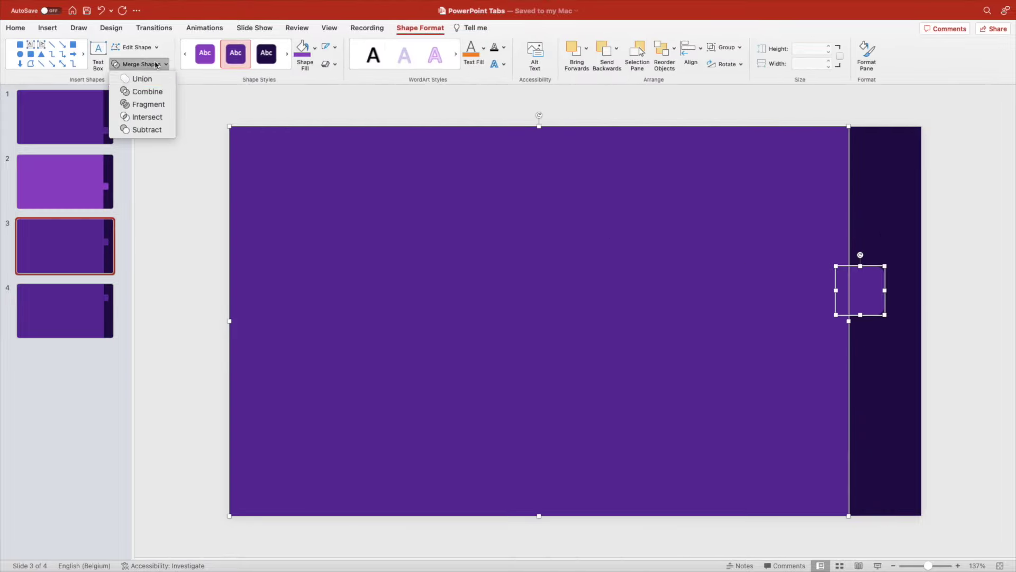
pyautogui.click(142, 78)
pyautogui.click(315, 49)
pyautogui.click(367, 98)
# Fill the rectangle and tab on slide 4 with pale lavender and merge them into one shape with Union.
pyautogui.click(78, 298)
pyautogui.click(413, 267)
pyautogui.keyDown('shift'); pyautogui.click(861, 229); pyautogui.keyUp('shift')
pyautogui.click(315, 49)
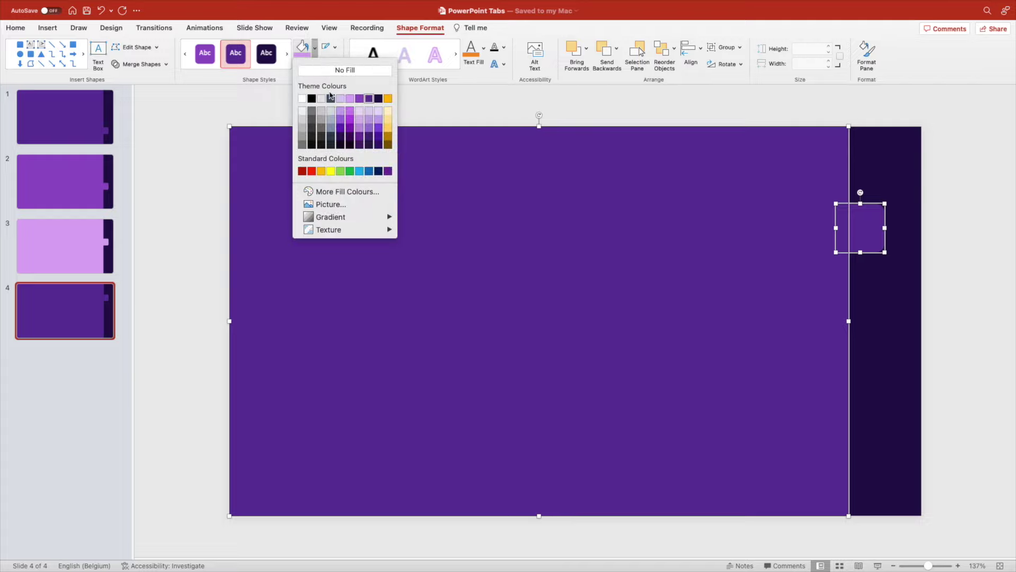
pyautogui.click(358, 107)
pyautogui.click(141, 64)
pyautogui.click(142, 77)
# Add a shadow to slide 4's merged shape with 60% transparency and a 0° angle, and set its distance to 5 pt.
pyautogui.rightClick(566, 184)
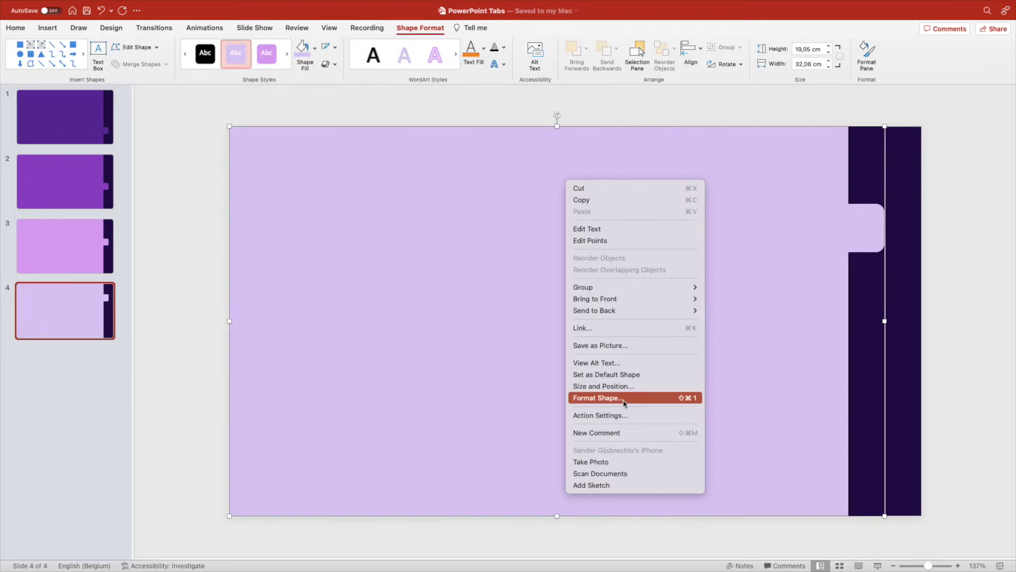
pyautogui.click(598, 398)
pyautogui.click(897, 136)
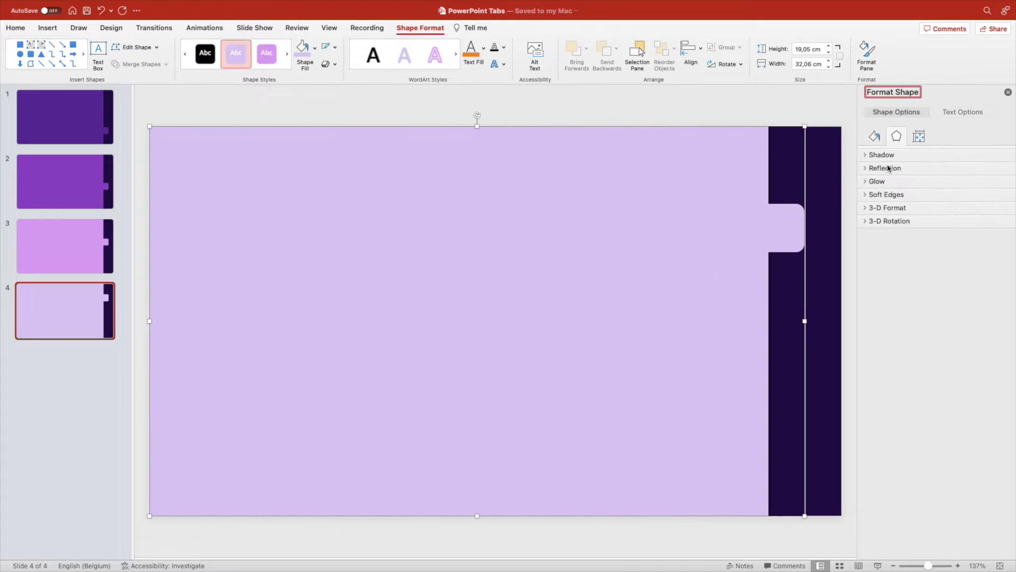
pyautogui.click(886, 155)
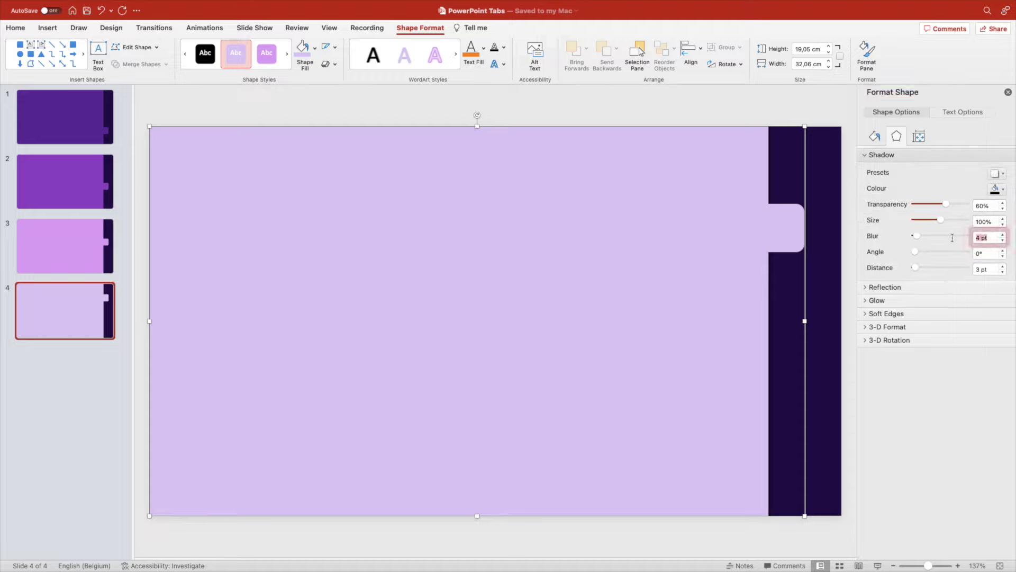
pyautogui.click(991, 269)
pyautogui.write('5')
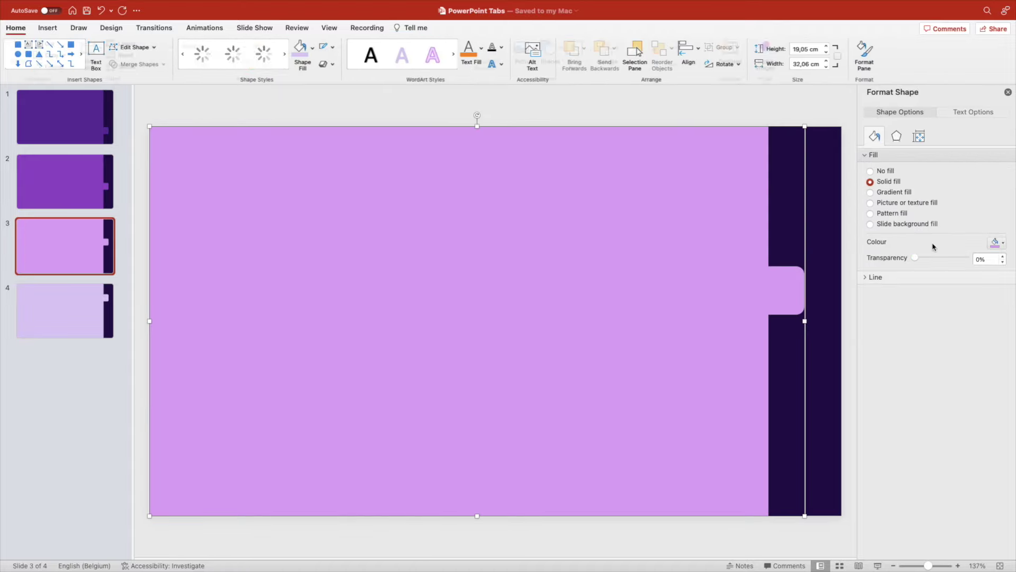
# Apply the same kind of 0° shadow to the merged shapes on the other three slides.
pyautogui.click(897, 136)
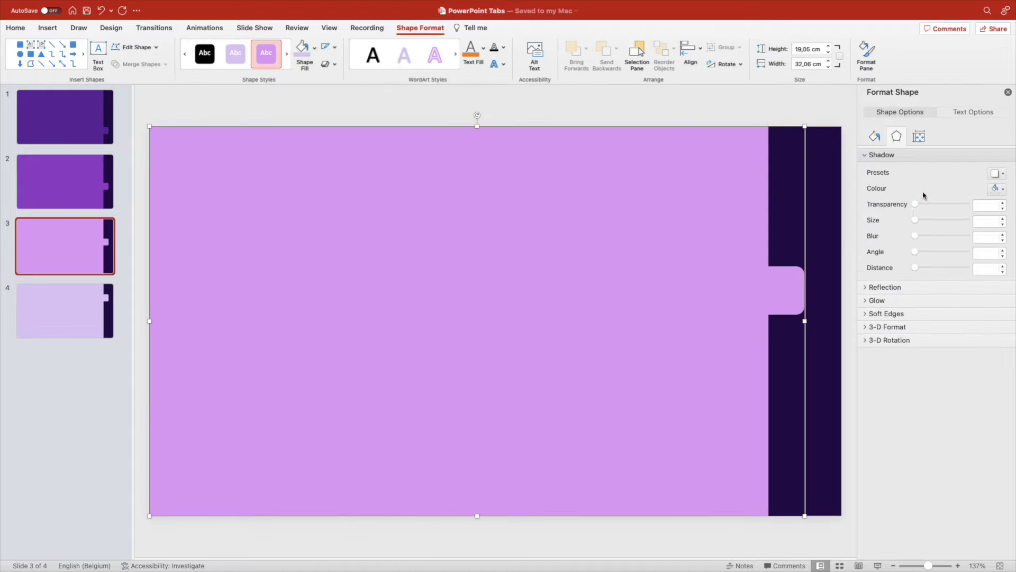
pyautogui.click(988, 269)
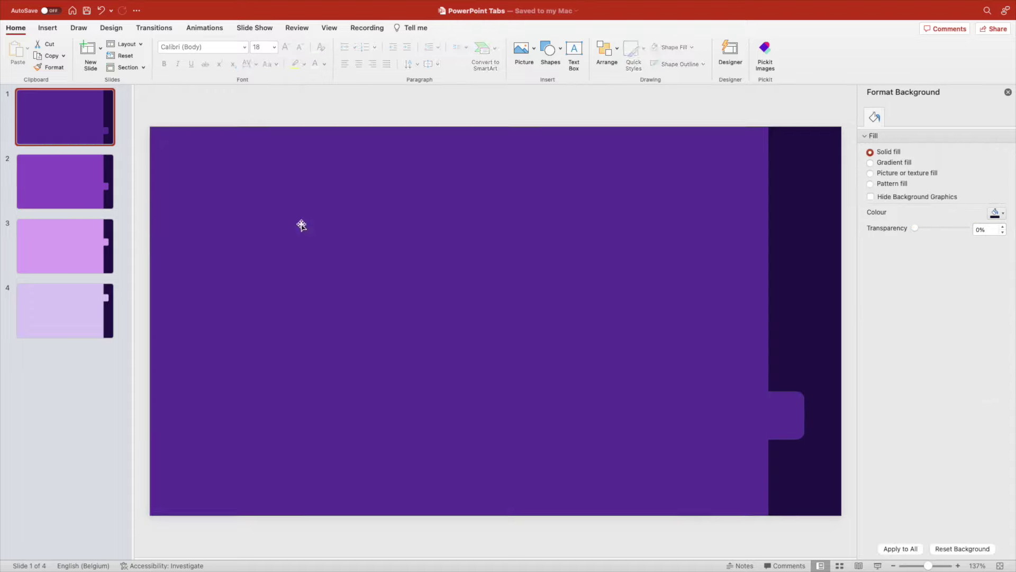
pyautogui.click(302, 224)
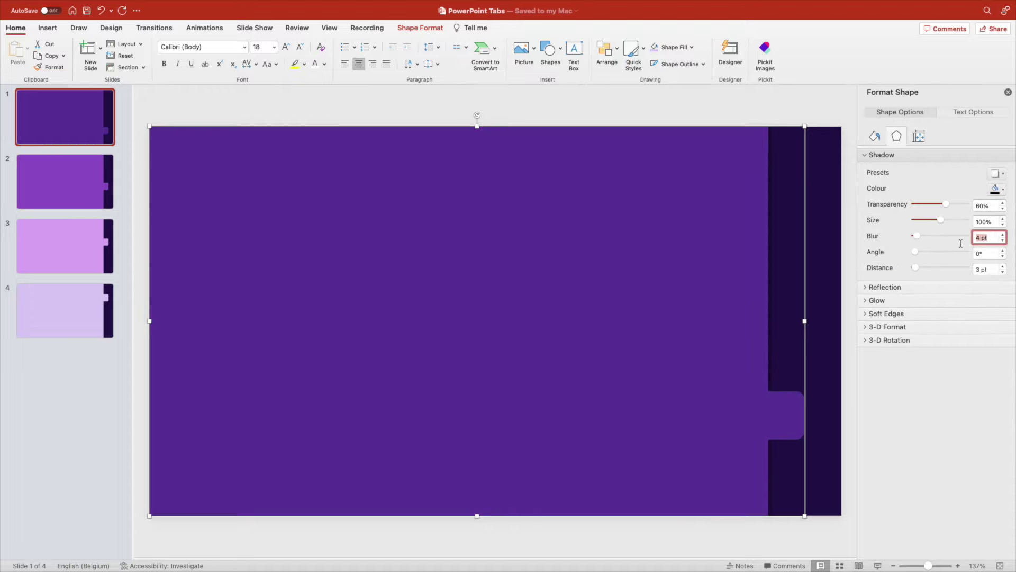
pyautogui.click(1008, 92)
# Duplicate slide 1 and return to the first slide.
pyautogui.click(110, 178)
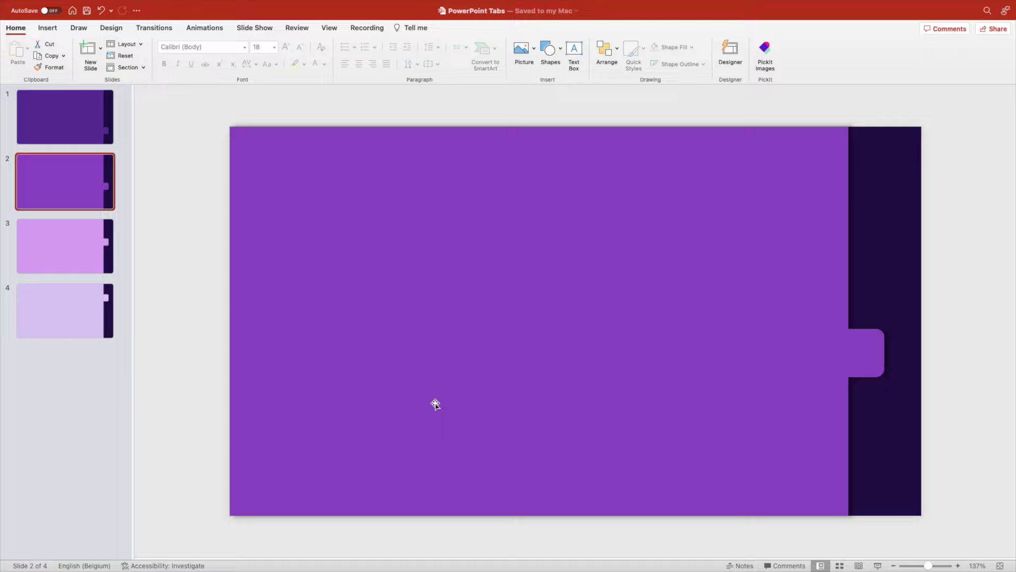
pyautogui.click(502, 373)
pyautogui.click(58, 134)
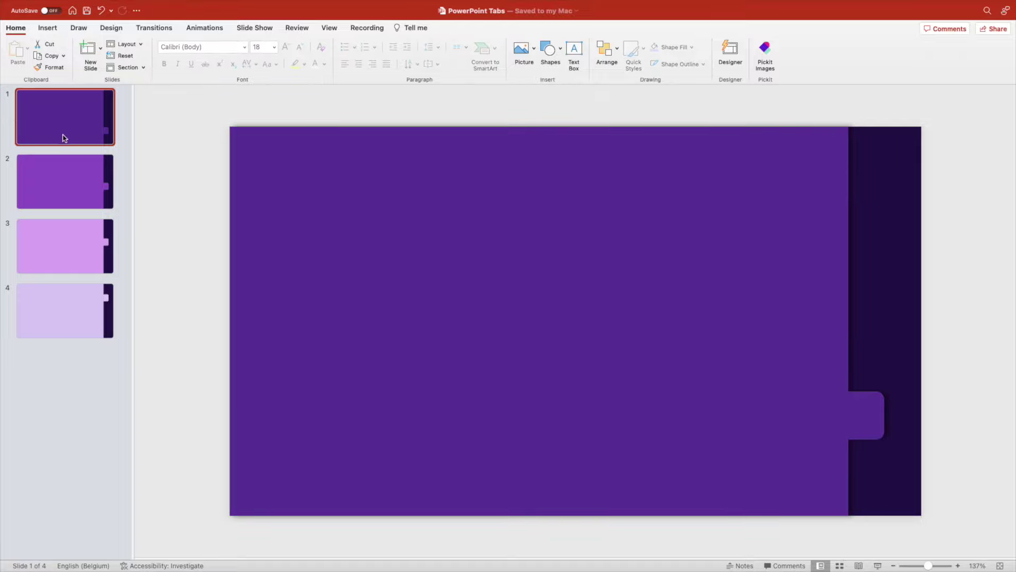
pyautogui.press('super+d')
pyautogui.click(78, 137)
# Copy the medium purple panel from slide 3 onto slide 1 and shift it left so the dark purple tab stays exposed.
pyautogui.click(92, 267)
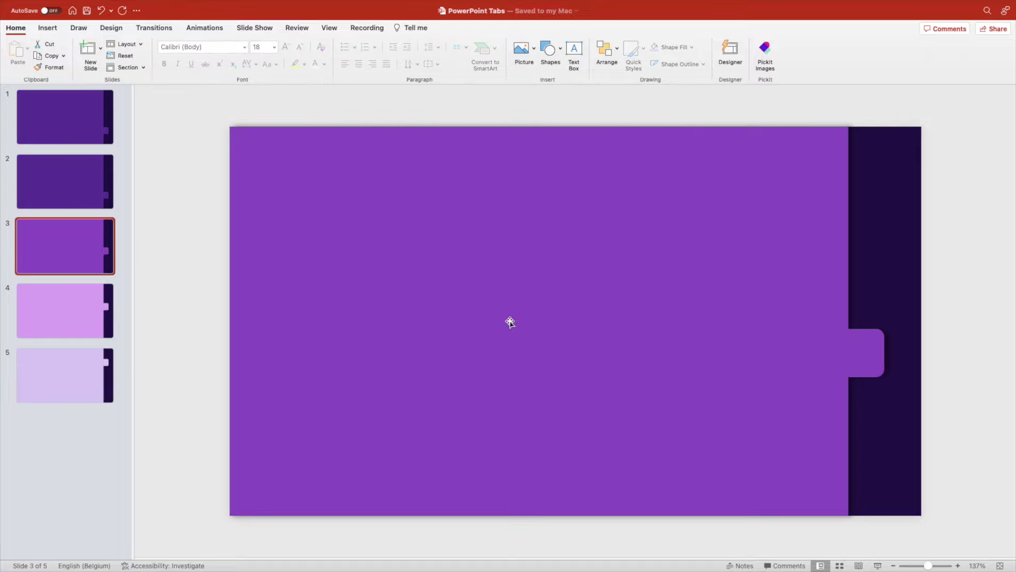
pyautogui.click(509, 320)
pyautogui.click(79, 134)
pyautogui.press('super+v')
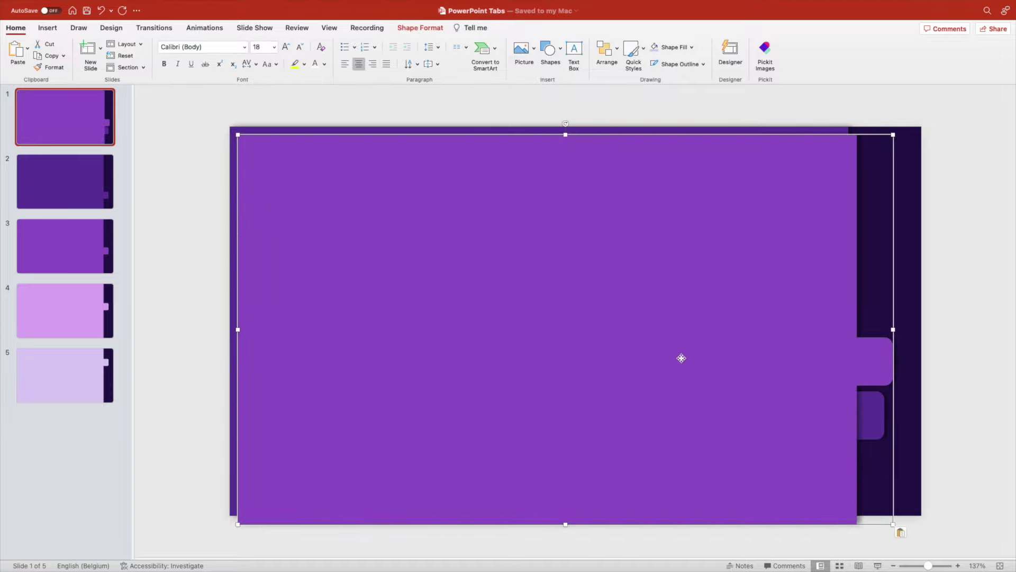
pyautogui.moveTo(681, 356); pyautogui.dragTo(662, 341)
# Copy slide 4's pinkish-purple panel onto slide 1, place it left of the medium purple tab and adjust the panels' spacing.
pyautogui.click(77, 311)
pyautogui.click(684, 325)
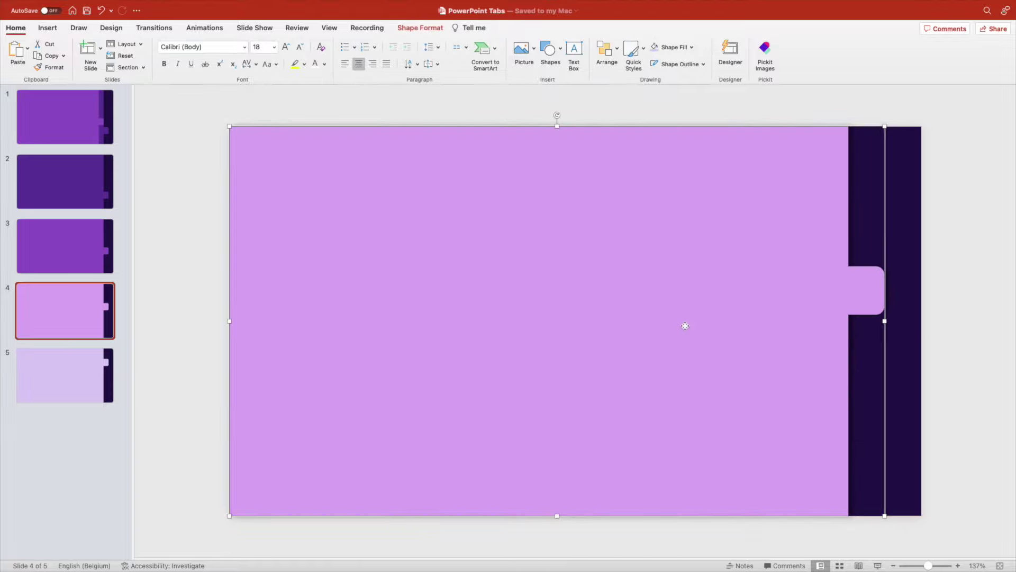
pyautogui.click(104, 140)
pyautogui.press('super+v')
pyautogui.moveTo(751, 393); pyautogui.dragTo(656, 381)
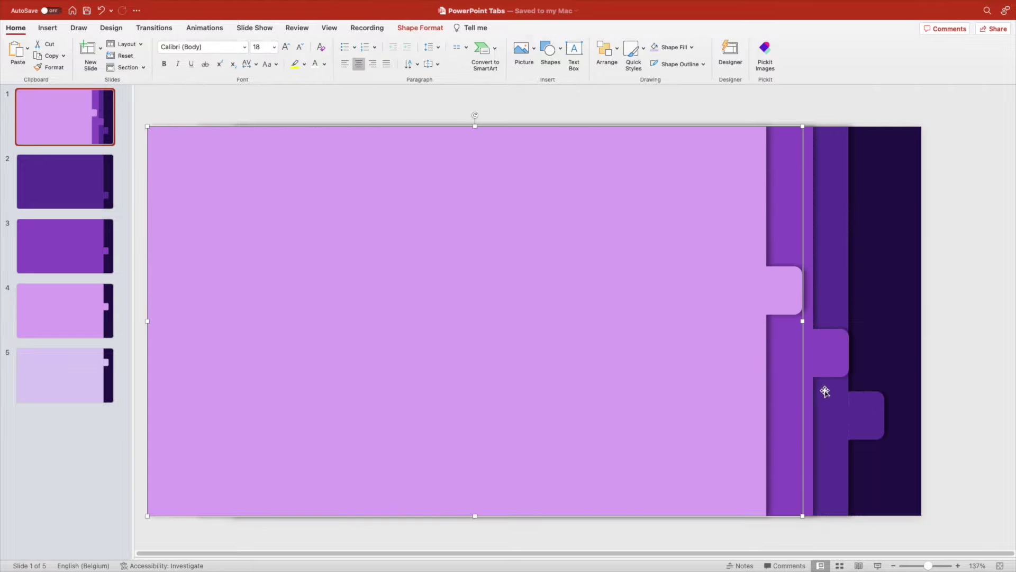
pyautogui.keyDown('shift'); pyautogui.click(828, 366); pyautogui.keyUp('shift')
pyautogui.moveTo(828, 365); pyautogui.dragTo(818, 363)
# Copy the lavender panel from slide 5 onto slide 1 and offset it left of the pinkish-purple tab.
pyautogui.click(79, 374)
pyautogui.click(603, 374)
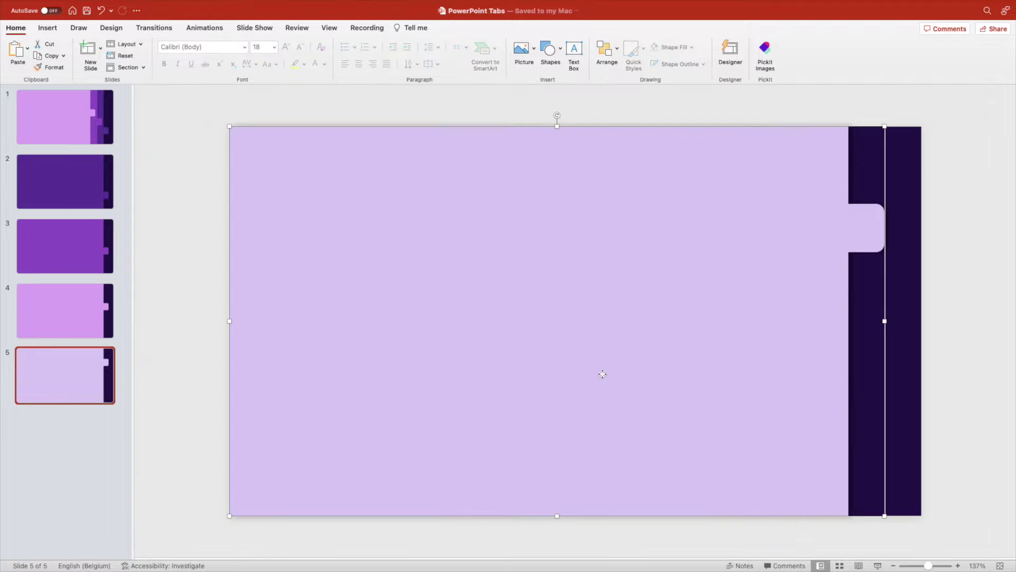
pyautogui.press('super+c')
pyautogui.click(111, 132)
pyautogui.press('super+v')
pyautogui.moveTo(673, 356); pyautogui.dragTo(561, 347)
# Move all four stacked panels on slide 1 together to the left, exposing most of the dark background.
pyautogui.click(939, 437)
pyautogui.scroll(-4, 785, 209)
pyautogui.moveTo(805, 164); pyautogui.dragTo(261, 485)
pyautogui.moveTo(577, 373); pyautogui.dragTo(382, 350)
pyautogui.click(655, 364)
# Add a text box reading "01" on slide 2 and format it as bold, centred, white Montserrat text at 138 pt.
pyautogui.click(100, 193)
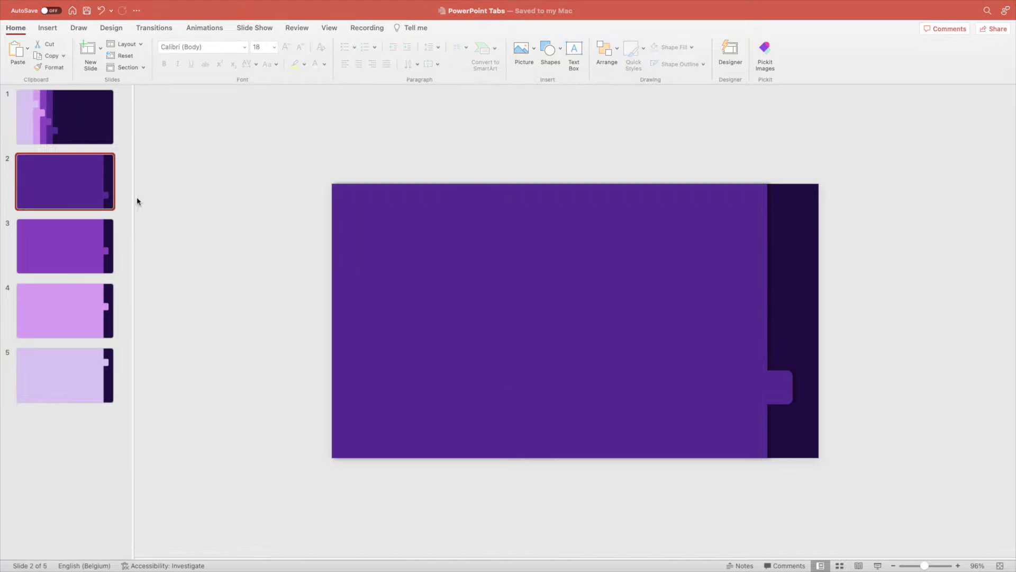
pyautogui.moveTo(681, 290); pyautogui.dragTo(679, 295)
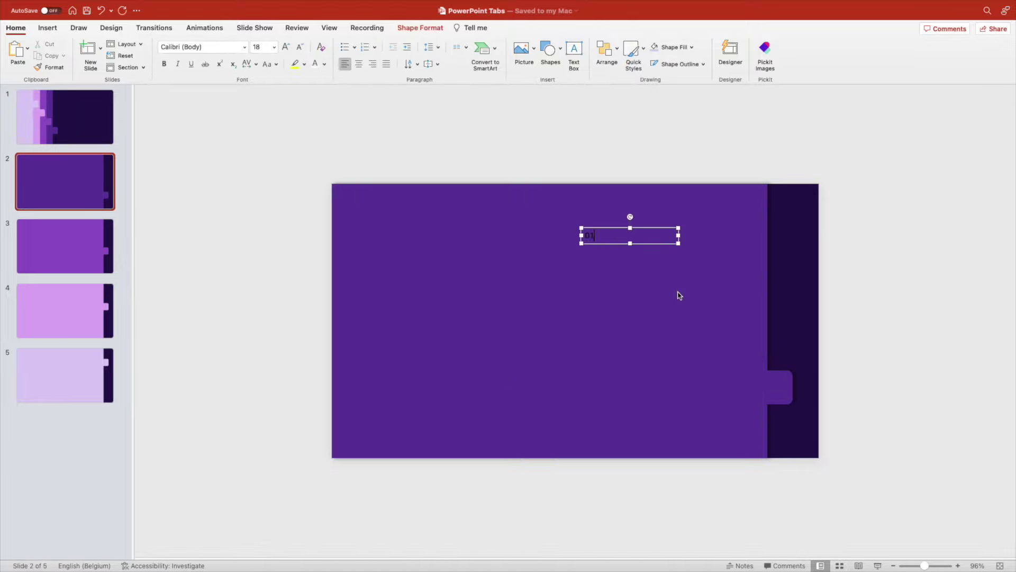
pyautogui.press('super+b')
pyautogui.click(286, 46)
pyautogui.click(285, 46)
pyautogui.click(285, 46)
pyautogui.click(285, 47)
pyautogui.click(285, 47)
pyautogui.click(285, 47)
pyautogui.press('super+e')
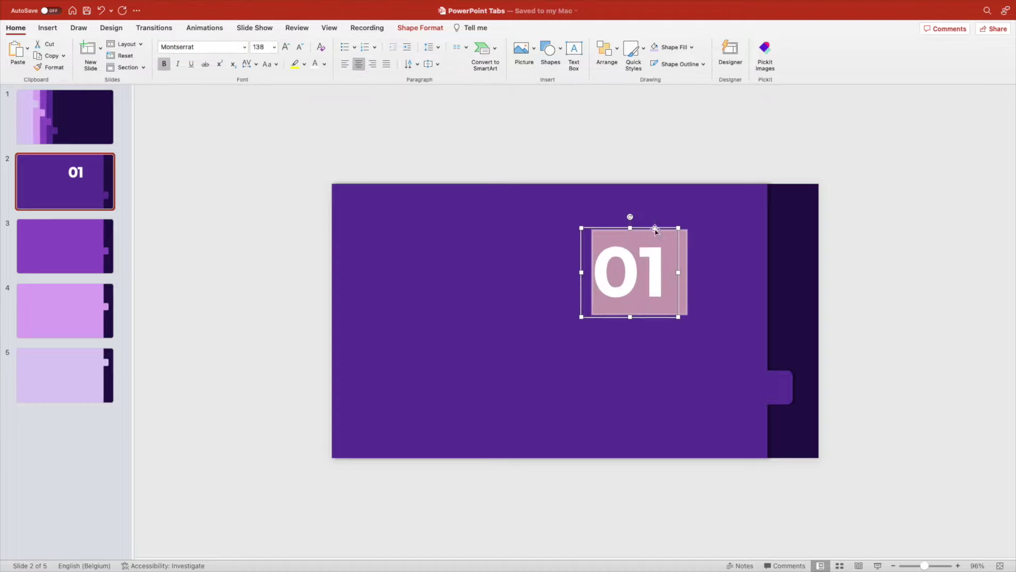
# Move the "01" text box slightly up and right on slide 2 and set its text fill transparency to 85%.
pyautogui.moveTo(655, 230); pyautogui.dragTo(679, 215)
pyautogui.rightClick(638, 211)
pyautogui.click(688, 448)
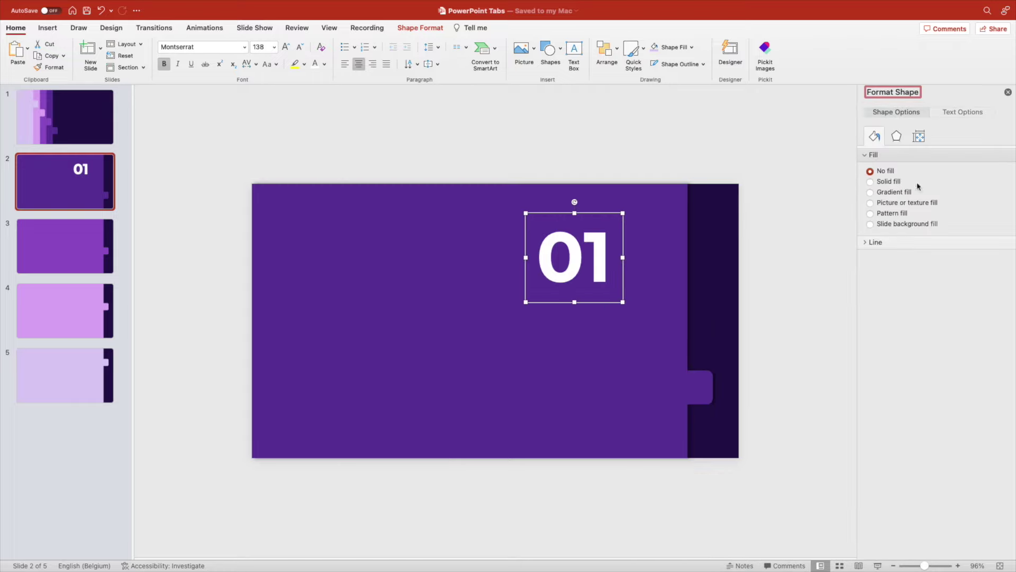
pyautogui.click(963, 111)
pyautogui.moveTo(912, 247); pyautogui.dragTo(960, 249)
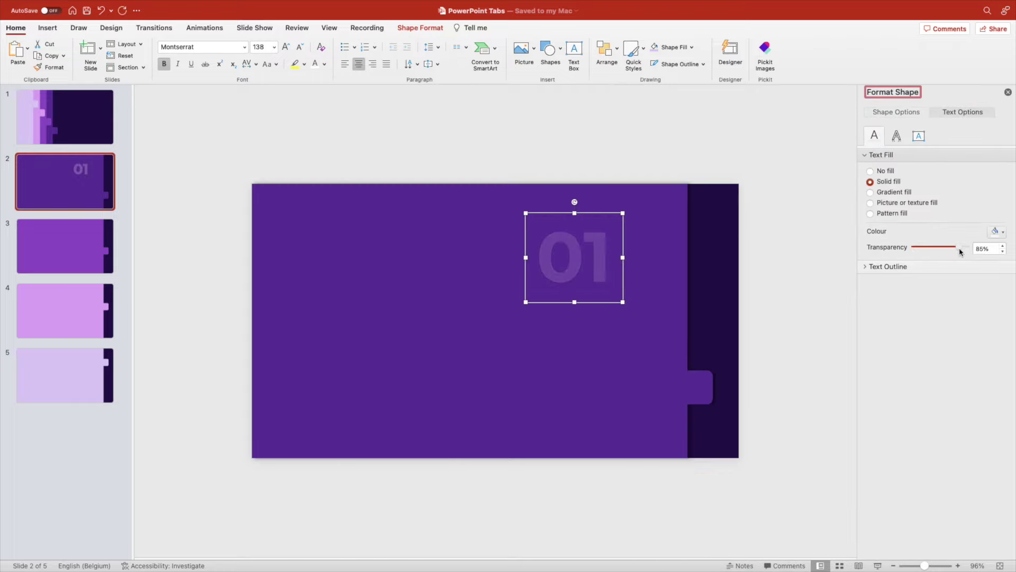
# Add a text box on slide 2 with the pasted heading "LOREM IPSUM DOLOR" and move it against the lower edge of the 01.
pyautogui.click(828, 297)
pyautogui.moveTo(631, 322); pyautogui.dragTo(650, 318)
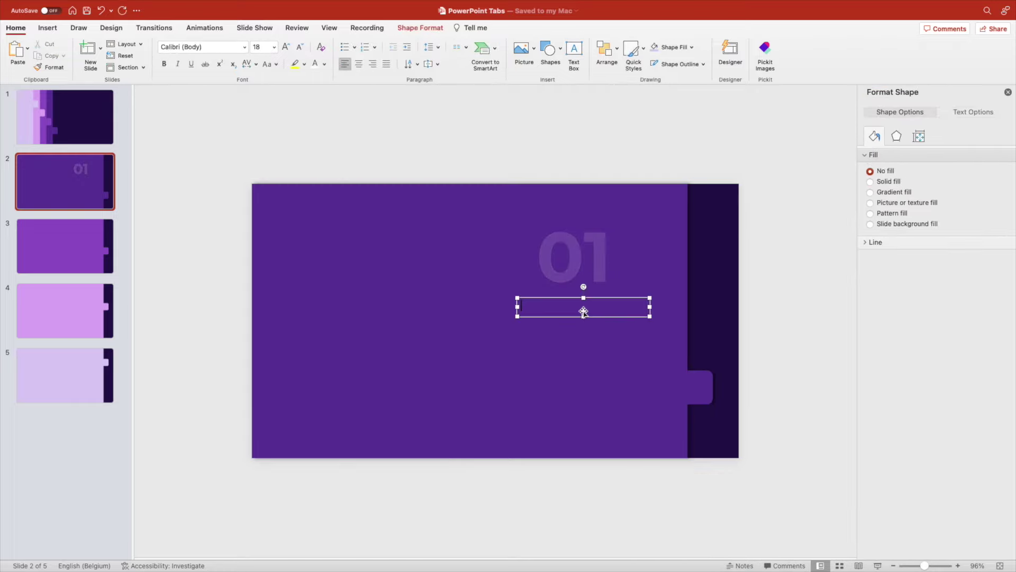
pyautogui.press('super+v')
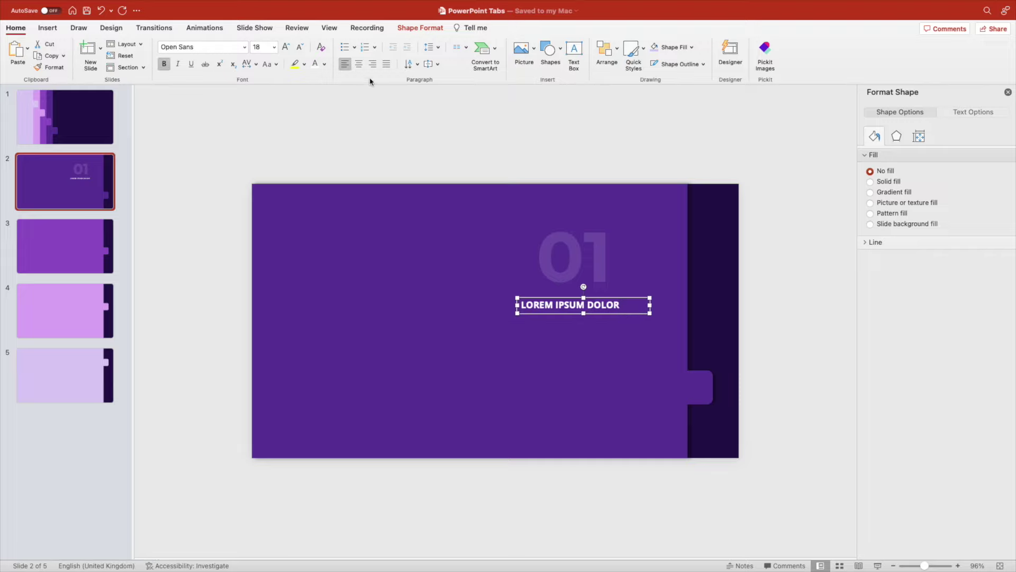
pyautogui.moveTo(609, 299); pyautogui.dragTo(597, 278)
# Add a text box below the heading, paste the lorem ipsum paragraph and reduce it to 12 pt.
pyautogui.click(574, 55)
pyautogui.moveTo(509, 306); pyautogui.dragTo(658, 386)
pyautogui.press('super+v')
pyautogui.press('super+a')
pyautogui.click(300, 47)
pyautogui.click(299, 47)
pyautogui.click(300, 47)
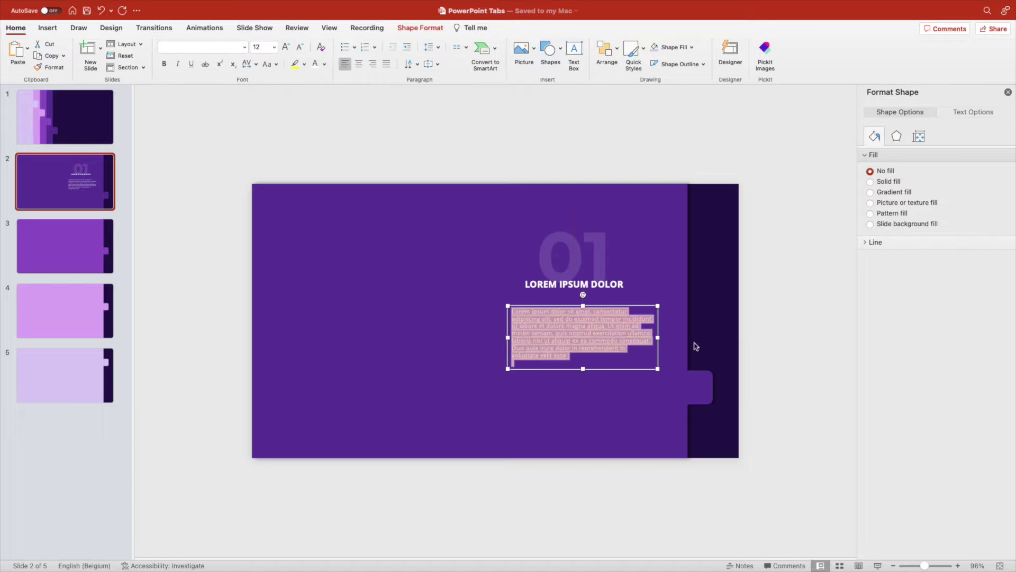
# Narrow the paragraph's text box, place it directly under the heading and trim the text to end at "exercitation ullamco.".
pyautogui.click(615, 305)
pyautogui.moveTo(657, 337)
pyautogui.mouseDown()
pyautogui.moveTo(633, 337)
pyautogui.moveTo(632, 296)
pyautogui.moveTo(648, 331)
pyautogui.mouseUp()
pyautogui.moveTo(614, 295); pyautogui.dragTo(607, 295)
pyautogui.click(585, 352)
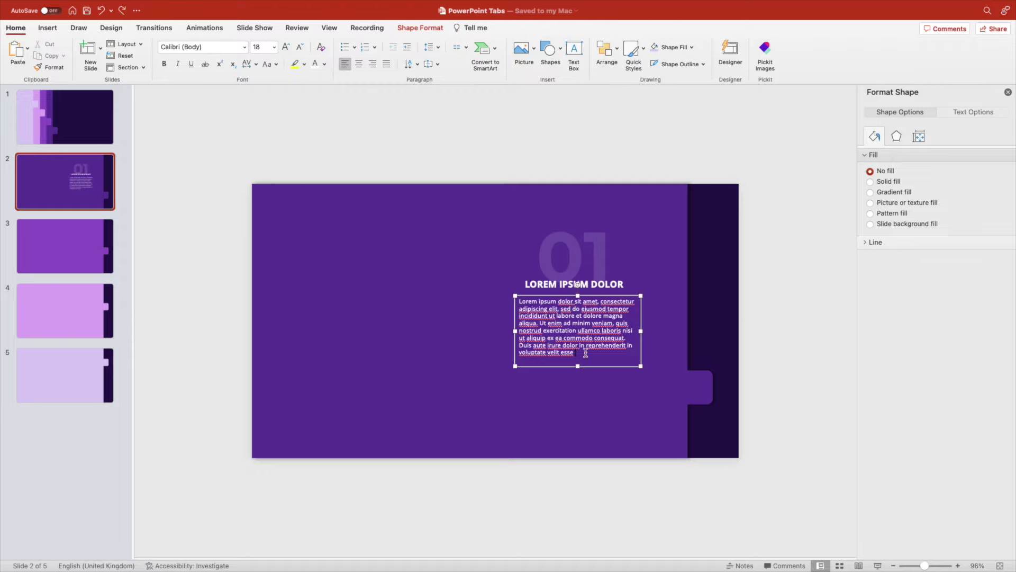
pyautogui.moveTo(588, 366); pyautogui.dragTo(594, 365)
pyautogui.moveTo(606, 330); pyautogui.dragTo(647, 361)
pyautogui.press('BackSpace')
pyautogui.click(647, 362)
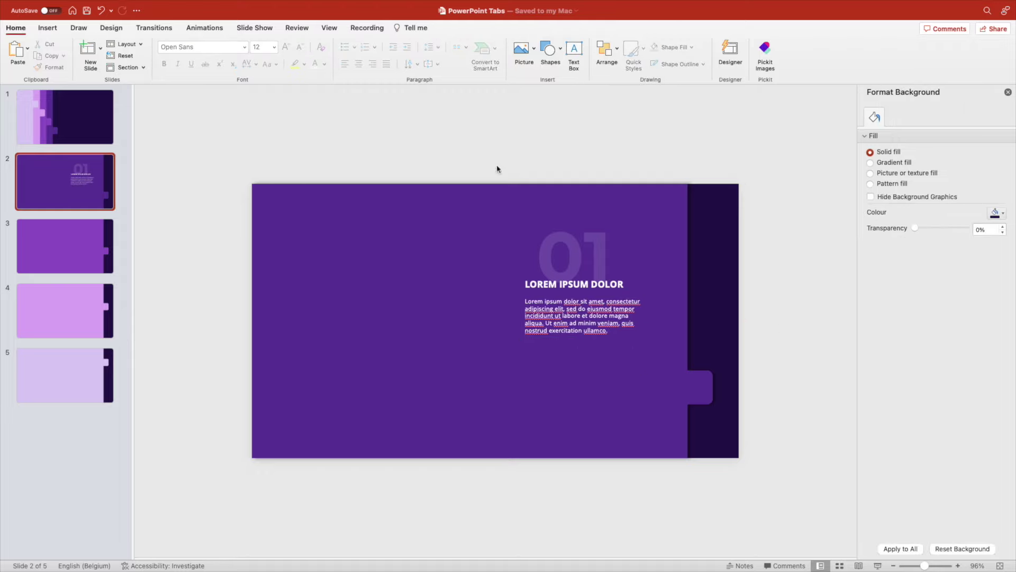
# Paste the bonsai tree graphic below the paragraph and move it up slightly together with the number, heading and paragraph.
pyautogui.press('super+v')
pyautogui.moveTo(602, 259); pyautogui.dragTo(577, 372)
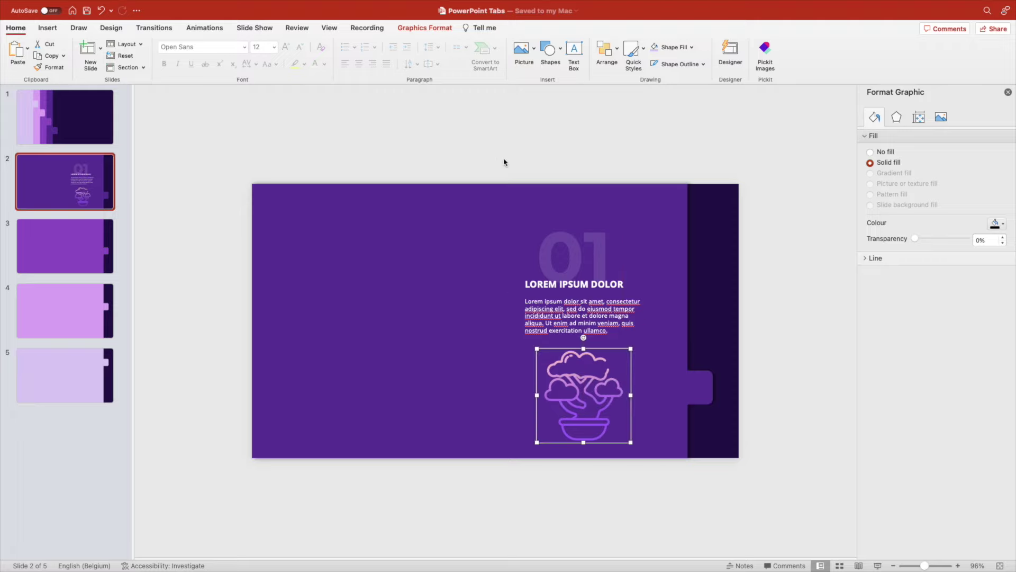
pyautogui.moveTo(503, 161); pyautogui.dragTo(660, 490)
pyautogui.moveTo(630, 332); pyautogui.dragTo(623, 323)
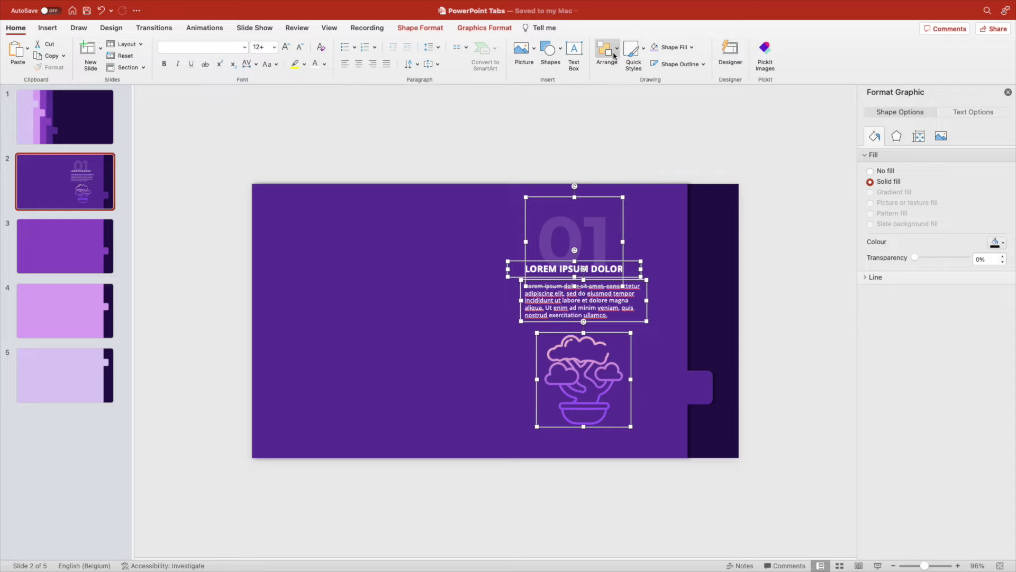
# Centre the text in slide 2's text boxes and align the number, heading, paragraph and graphic on a common vertical centre line.
pyautogui.click(362, 67)
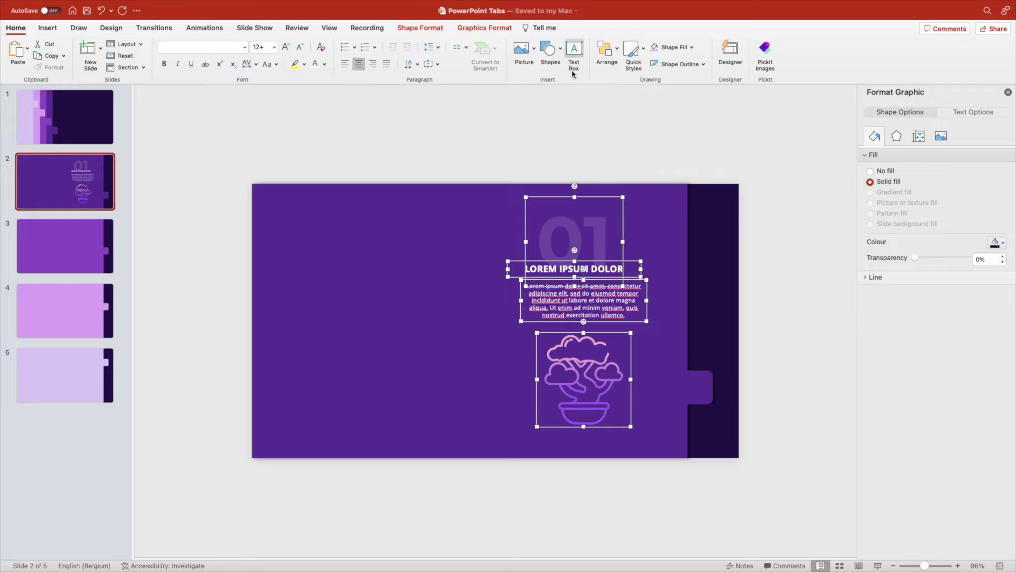
pyautogui.click(609, 51)
pyautogui.moveTo(656, 241)
pyautogui.click(764, 252)
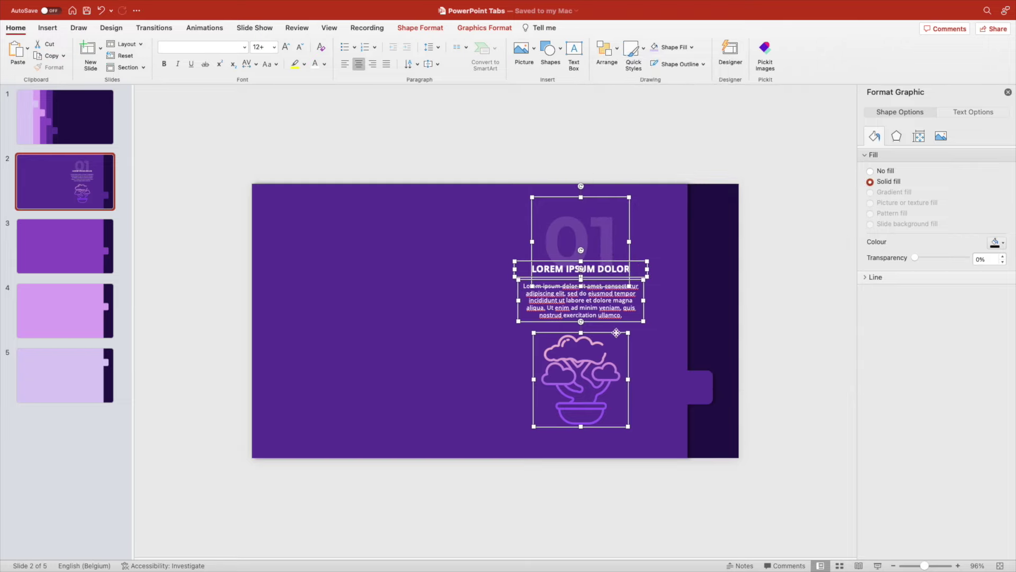
# Paste slide 2's number, heading, paragraph and graphic onto slide 3 and change the number to 02.
pyautogui.click(74, 255)
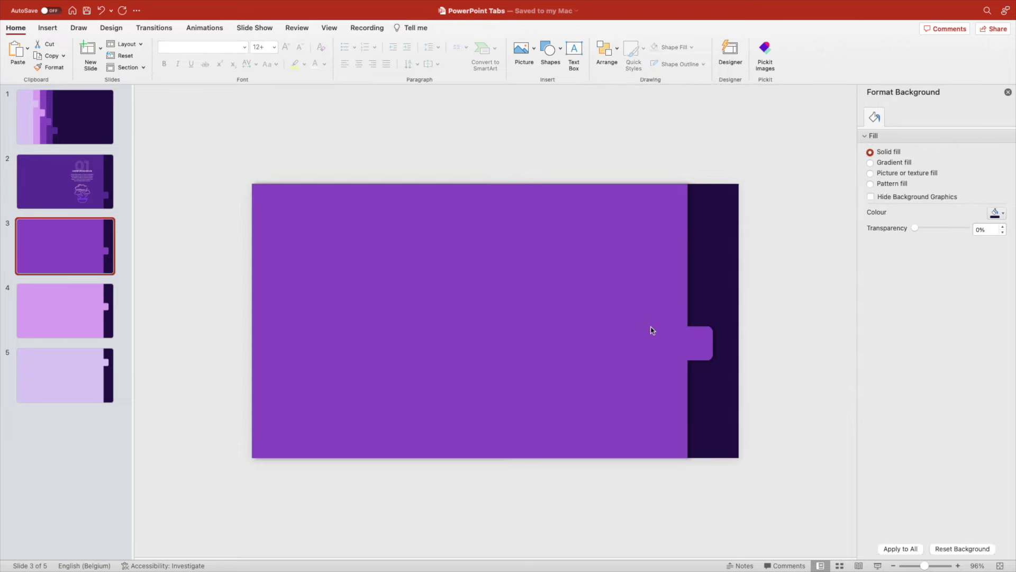
pyautogui.press('super+v')
pyautogui.click(610, 242)
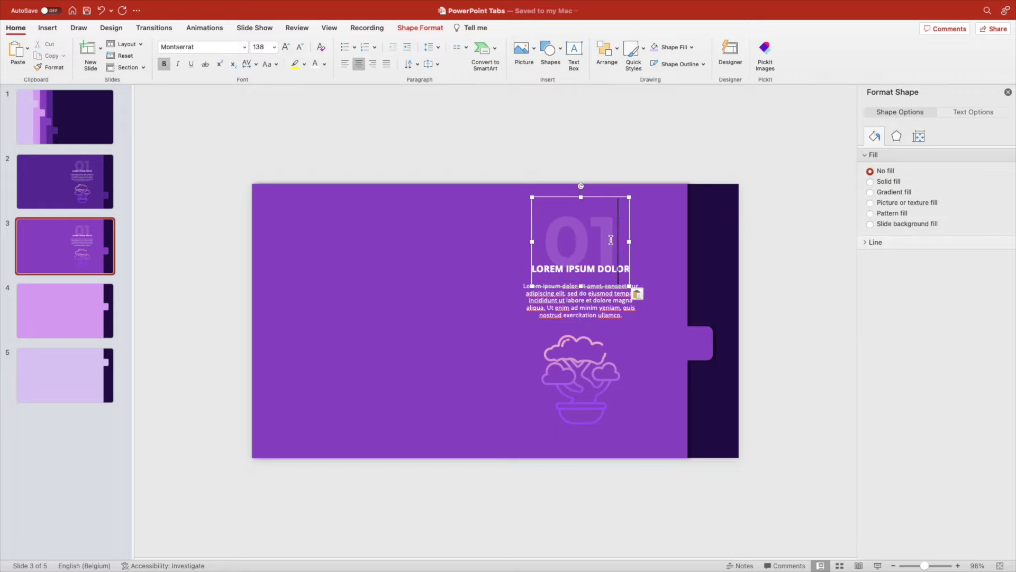
pyautogui.press('BackSpace')
pyautogui.write('2')
# Replace the bonsai graphic on slide 3 with the palm tree graphic, placed below the paragraph.
pyautogui.click(600, 366)
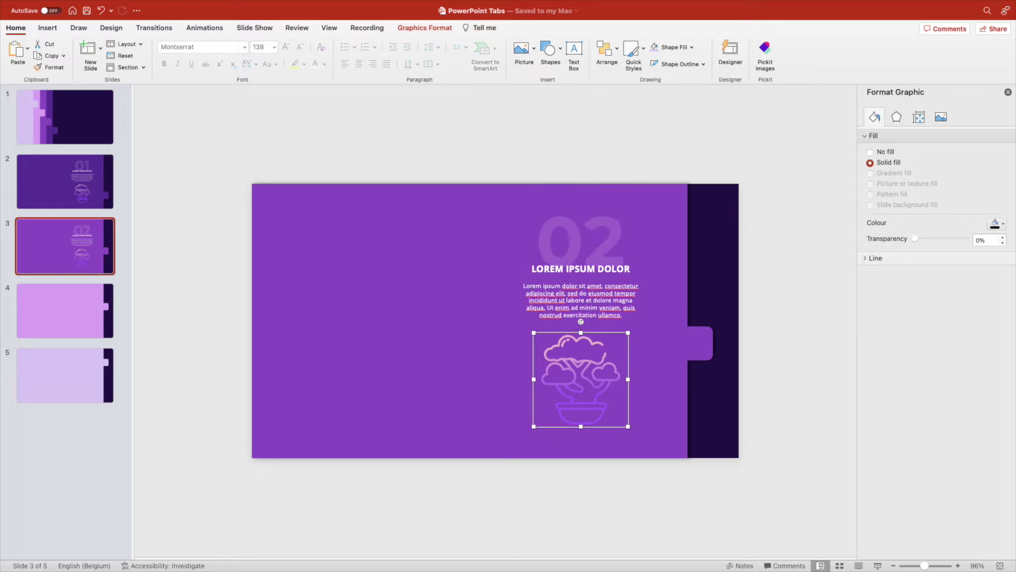
pyautogui.press('super+v')
pyautogui.moveTo(566, 267); pyautogui.dragTo(602, 376)
pyautogui.click(586, 370)
pyautogui.press('BackSpace')
# Copy slide 3's number, heading and paragraph onto slide 4 and paste the wheat graphic below the paragraph.
pyautogui.click(506, 166)
pyautogui.moveTo(498, 164); pyautogui.dragTo(687, 348)
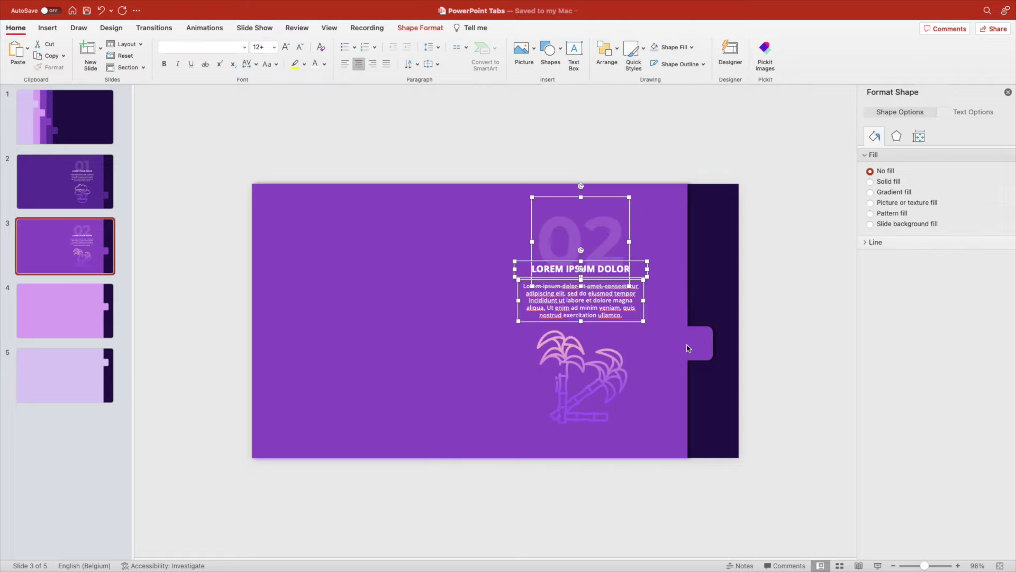
pyautogui.press('super+c')
pyautogui.click(54, 314)
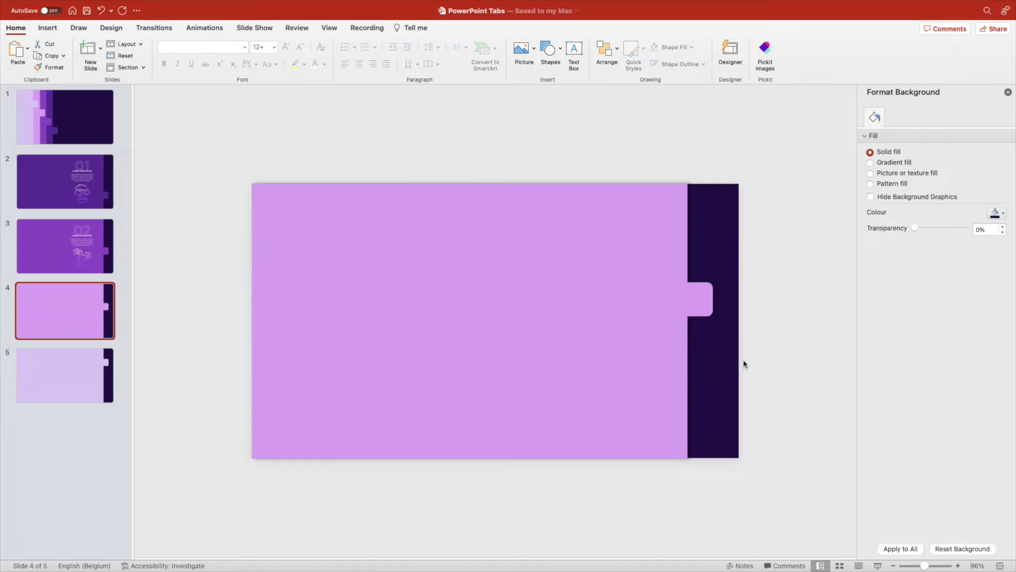
pyautogui.press('super+v')
pyautogui.press('super+v')
pyautogui.moveTo(439, 288); pyautogui.dragTo(593, 388)
# Recolour the section number on slide 4 with a darker purple theme colour and change it to 03.
pyautogui.click(594, 239)
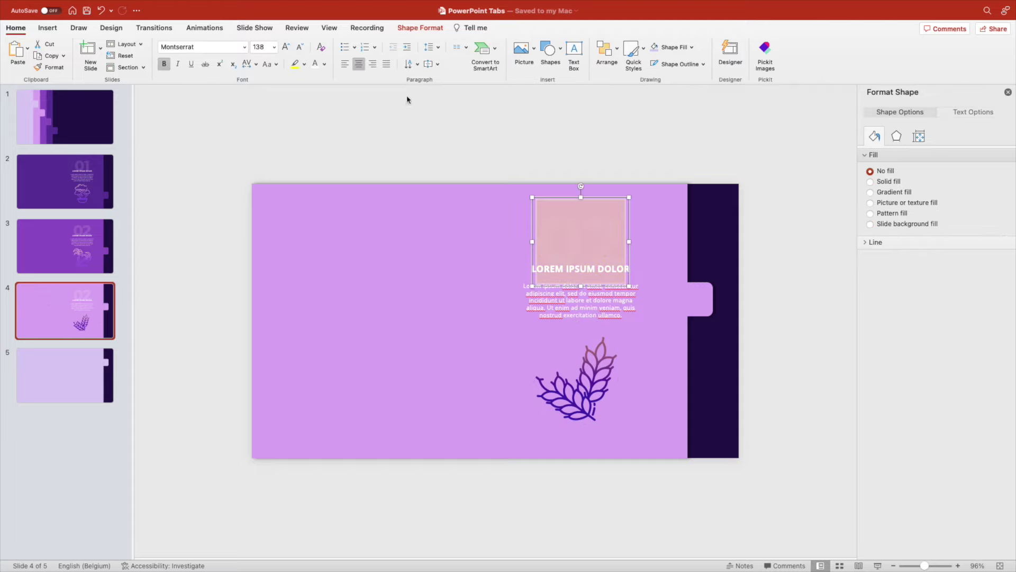
pyautogui.click(324, 64)
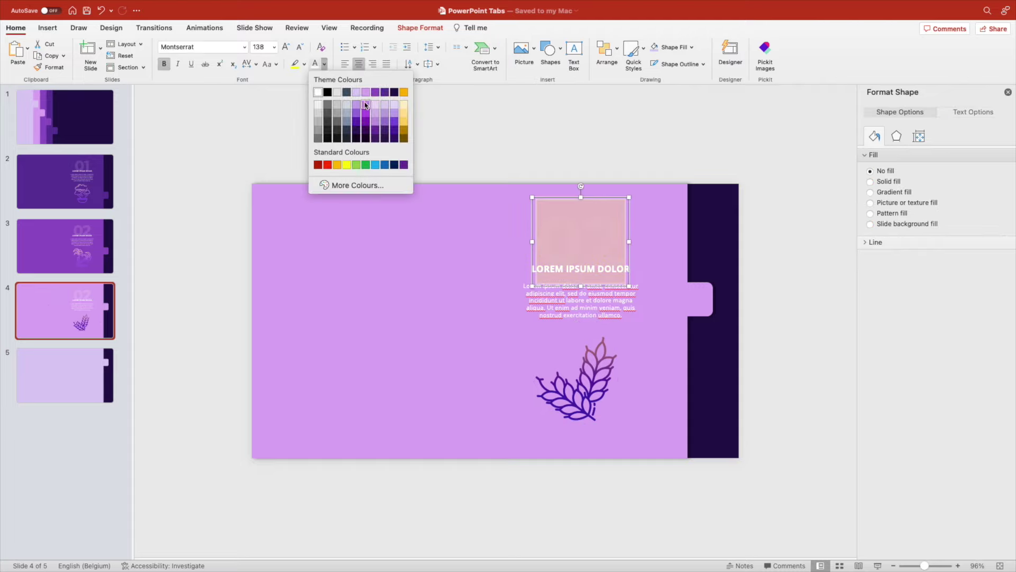
pyautogui.click(366, 104)
pyautogui.click(529, 211)
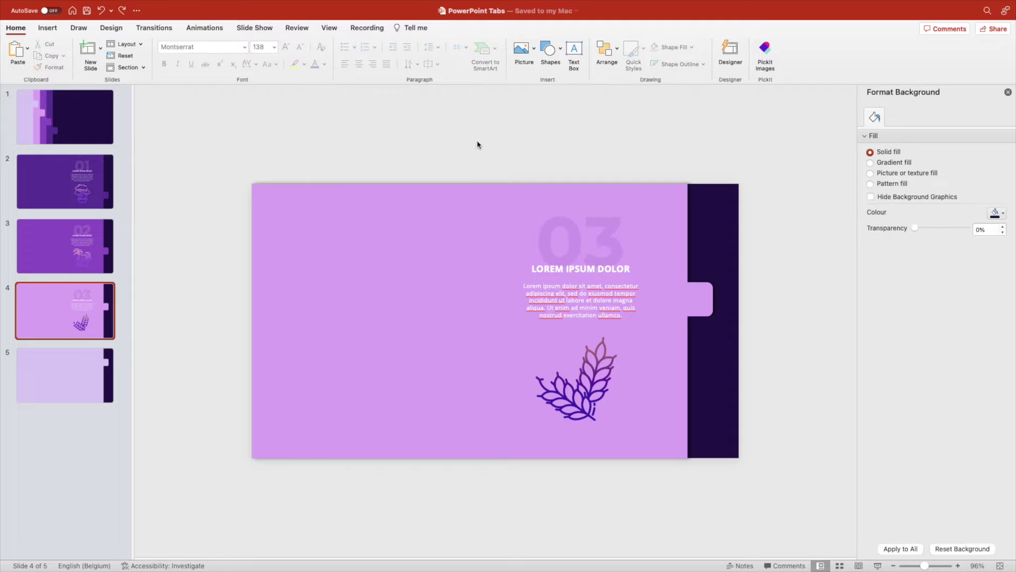
# Copy slide 4's text and graphic onto slide 5, change the number to 04 and widen its text box to fit one line.
pyautogui.moveTo(478, 144); pyautogui.dragTo(712, 487)
pyautogui.press('pagedown')
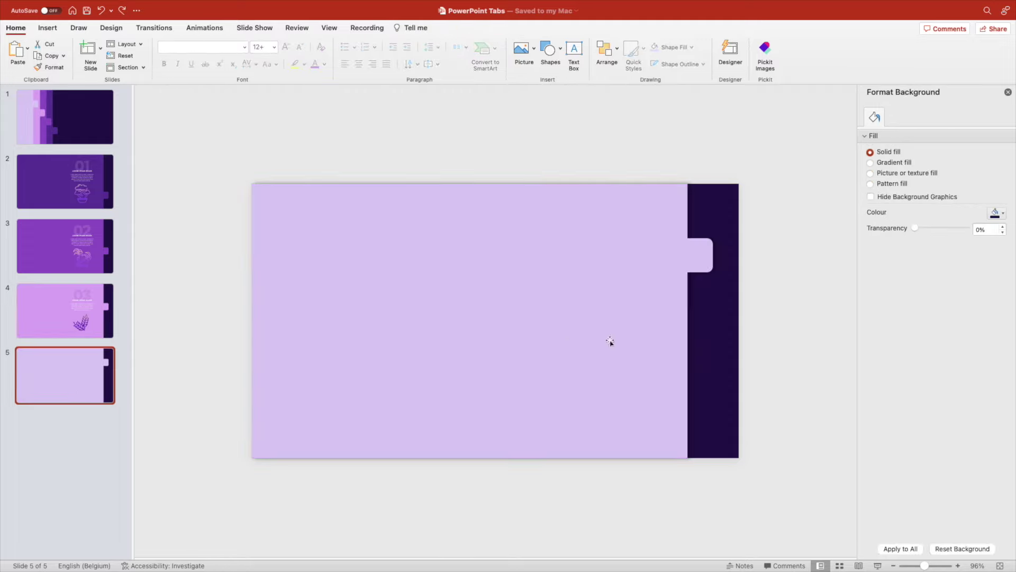
pyautogui.press('super+v')
pyautogui.doubleClick(596, 233)
pyautogui.write('4')
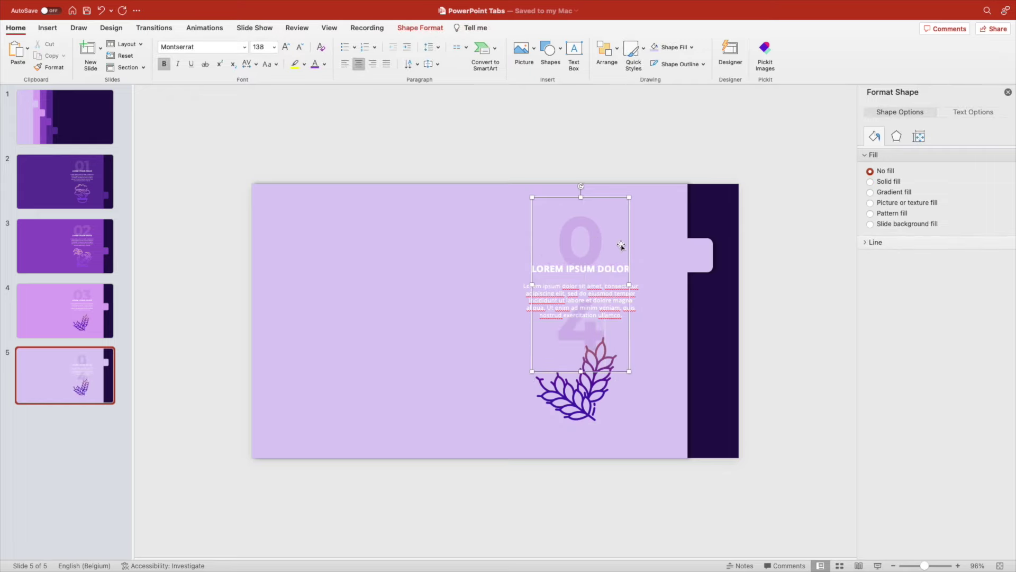
pyautogui.moveTo(629, 284); pyautogui.dragTo(638, 286)
# Recolour the 04 on slide 5 with the dark purple theme colour.
pyautogui.tripleClick(608, 237)
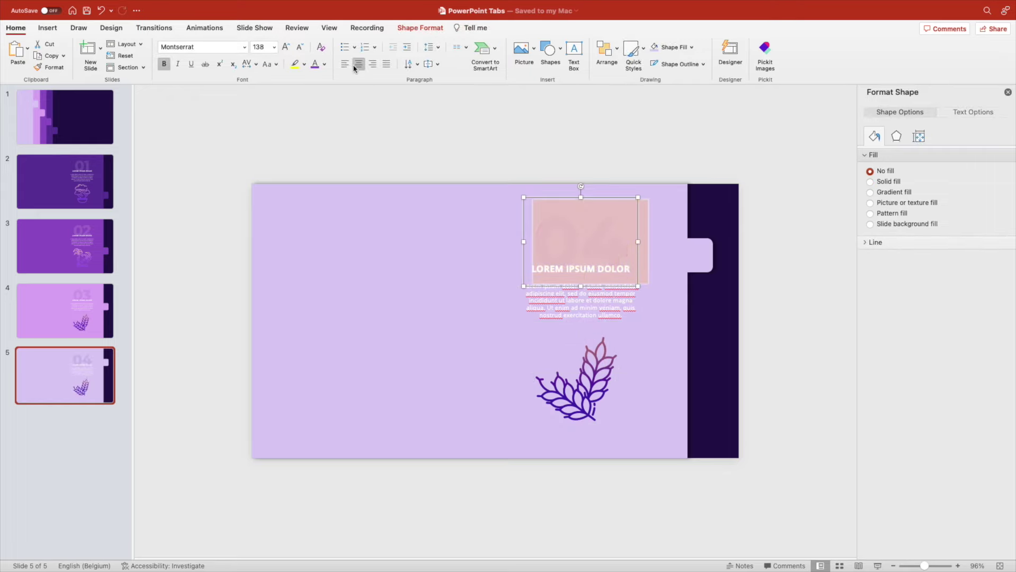
pyautogui.click(324, 64)
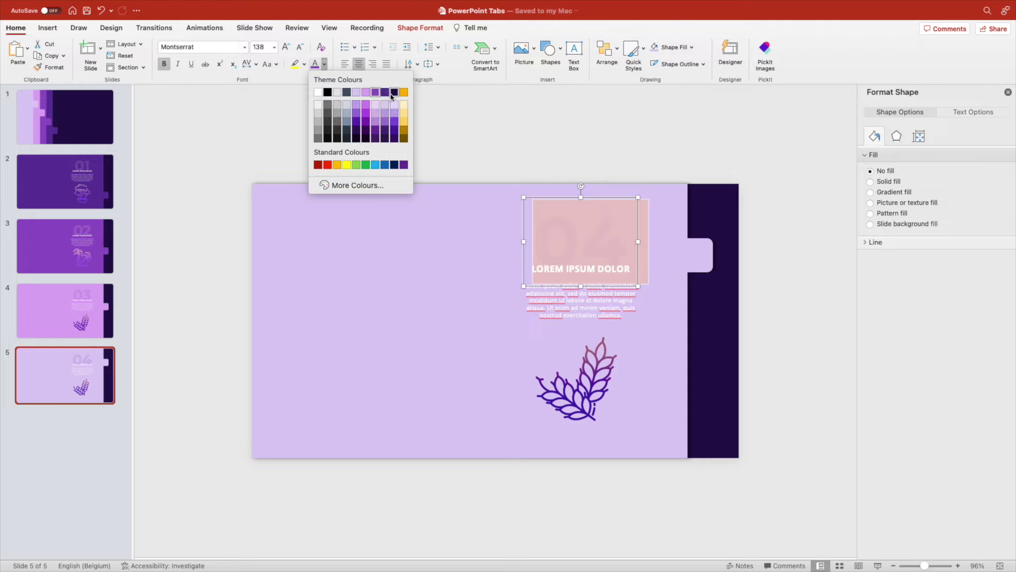
pyautogui.click(386, 95)
# Replace the wheat graphic on slide 5 with the potted plant graphic, resized and centred below the paragraph.
pyautogui.click(639, 314)
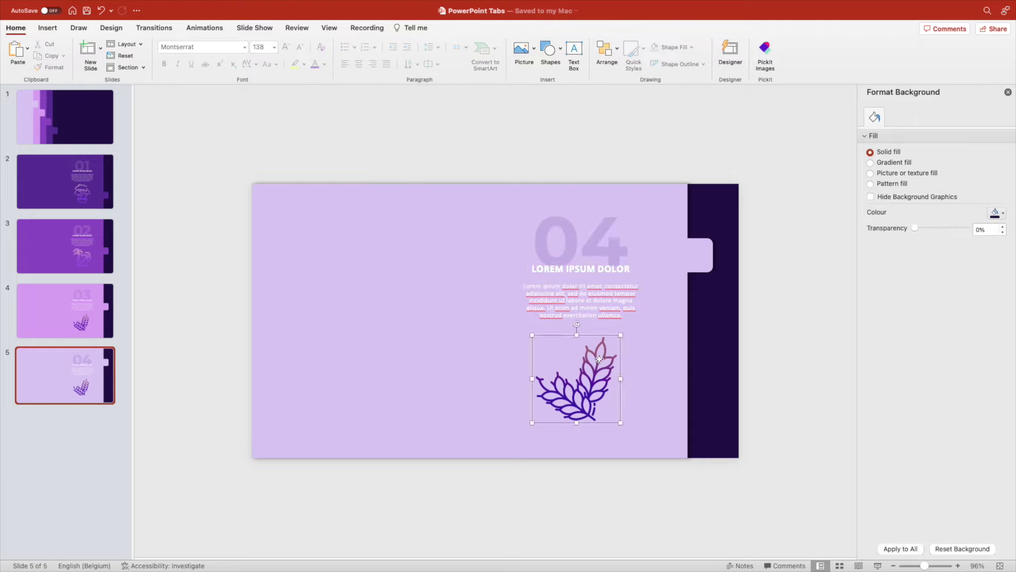
pyautogui.press('Delete')
pyautogui.hotkey('ctrl', 'v')
pyautogui.moveTo(378, 282); pyautogui.dragTo(587, 393)
pyautogui.moveTo(627, 333); pyautogui.dragTo(632, 329)
pyautogui.moveTo(580, 371); pyautogui.dragTo(578, 368)
# Add a text box reading "1" over slide 2's side tab and format it as bold, centred, dark purple Montserrat at 48 pt.
pyautogui.click(771, 373)
pyautogui.click(574, 55)
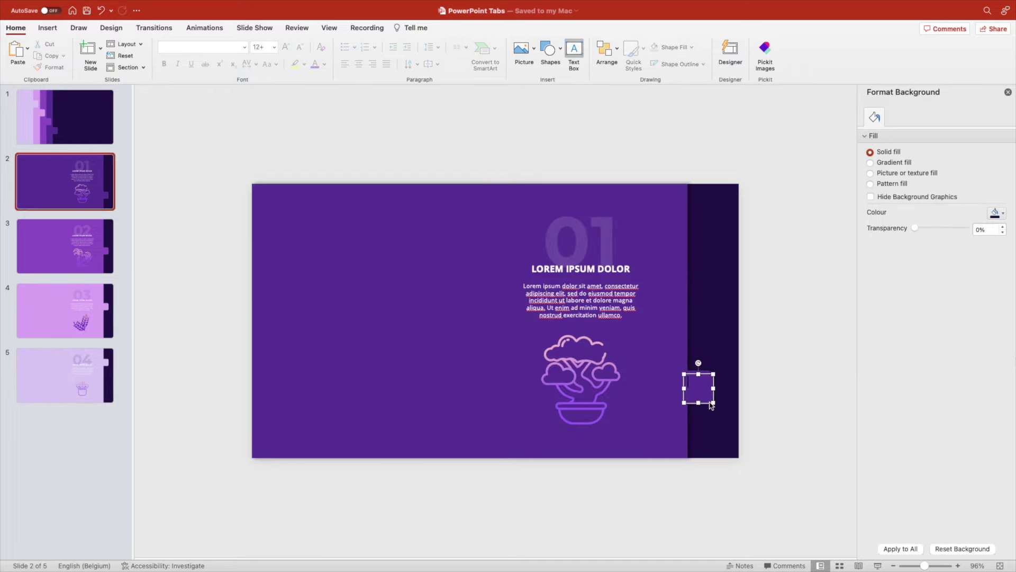
pyautogui.moveTo(712, 405); pyautogui.dragTo(713, 403)
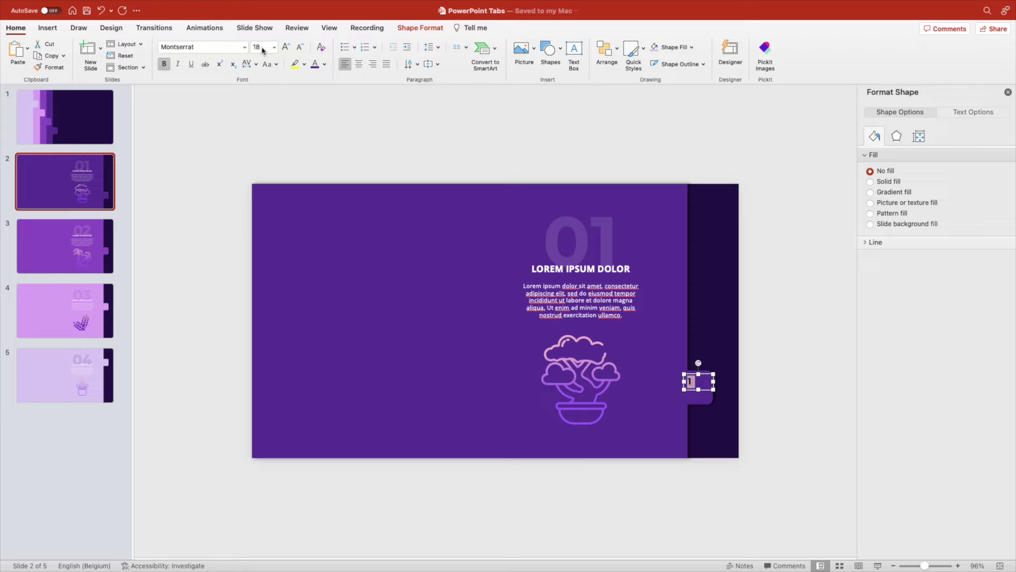
pyautogui.click(323, 64)
pyautogui.click(287, 48)
pyautogui.click(287, 48)
pyautogui.click(286, 47)
pyautogui.click(286, 48)
pyautogui.click(287, 48)
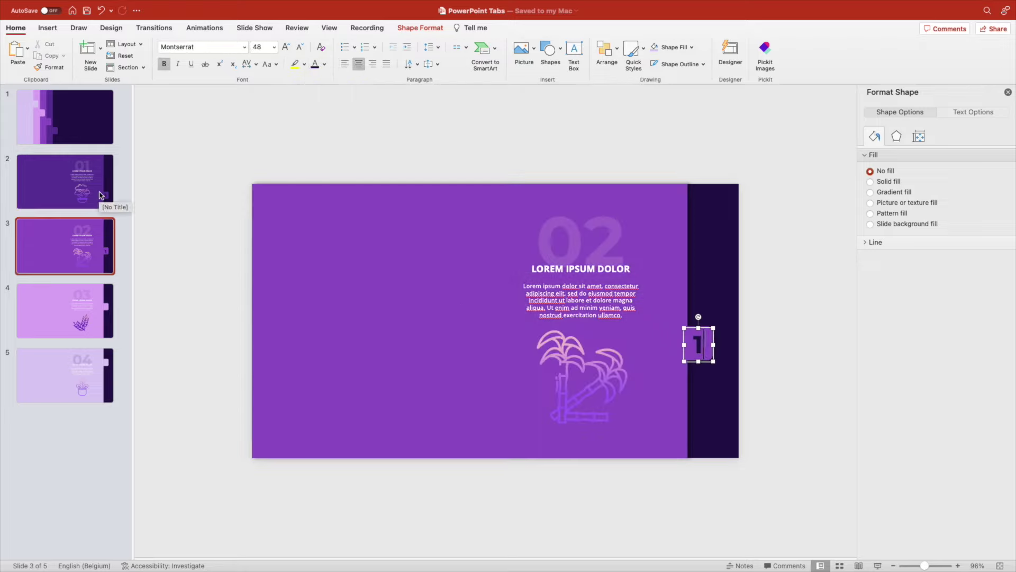
# Change the section number on slide 2 to 04 and widen its text box to fit one line.
pyautogui.click(100, 196)
pyautogui.click(603, 234)
pyautogui.press('BackSpace')
pyautogui.write('4')
pyautogui.moveTo(631, 284); pyautogui.dragTo(639, 283)
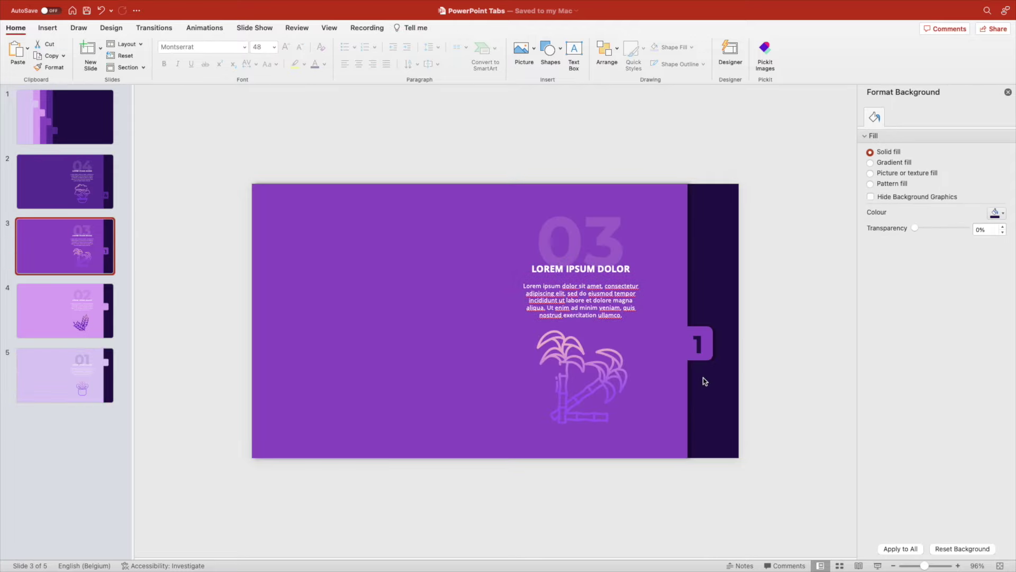
# Number the side tabs 3, 2 and 1 on slides 3, 4 and 5, using purple numerals on the lighter tabs.
pyautogui.click(699, 348)
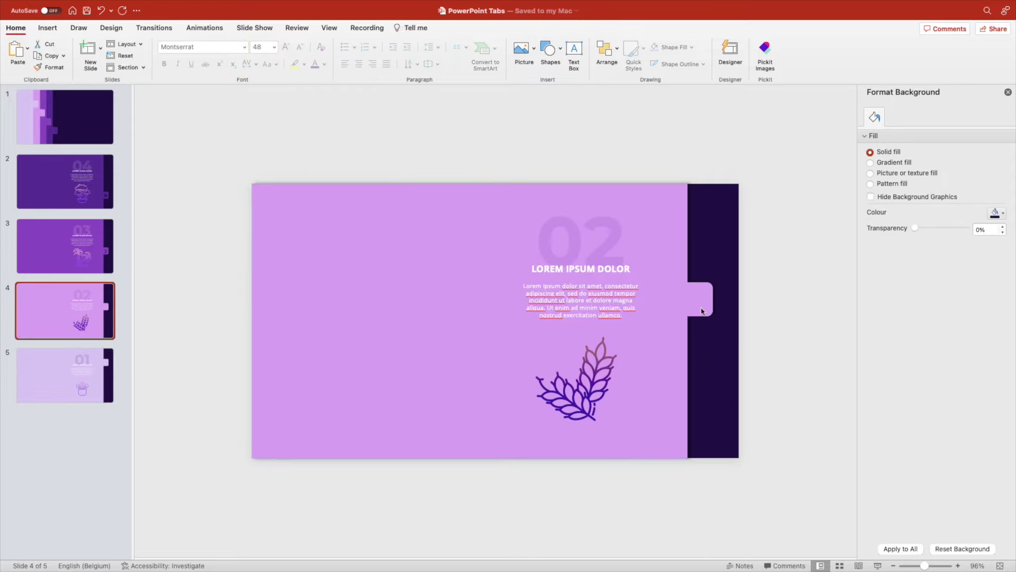
pyautogui.click(700, 296)
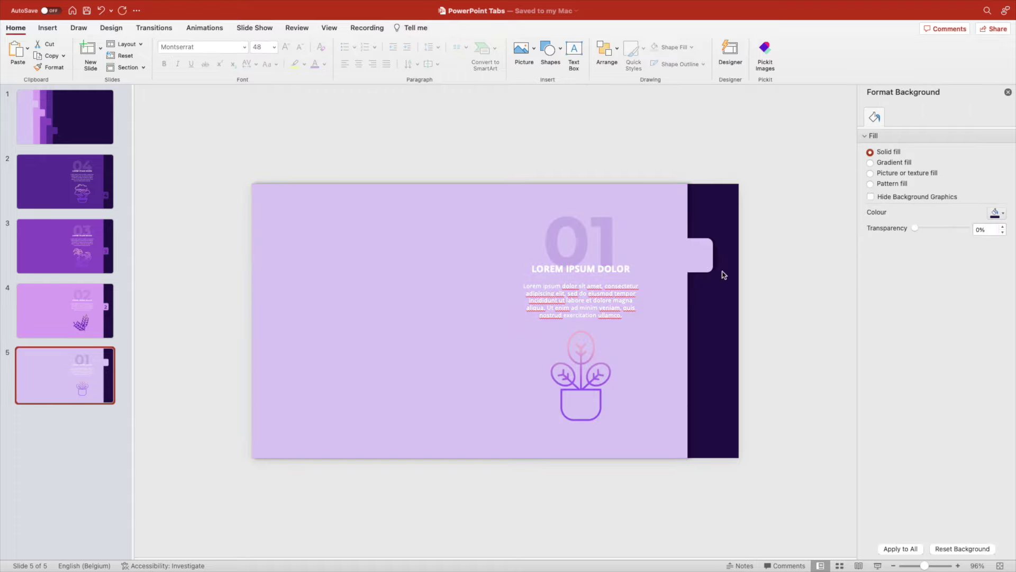
pyautogui.press('cmd+v')
pyautogui.moveTo(701, 284); pyautogui.dragTo(701, 239)
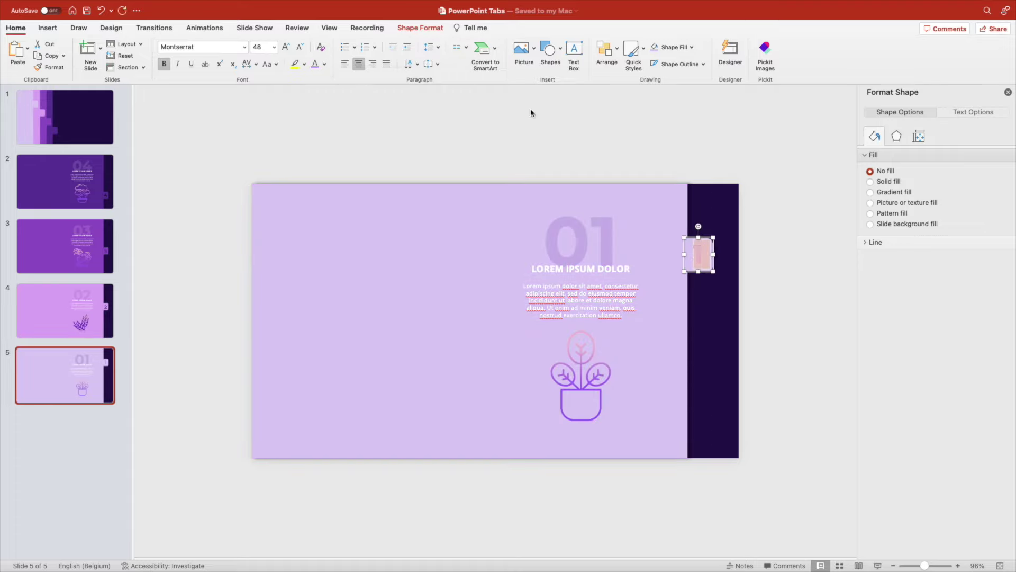
pyautogui.click(313, 145)
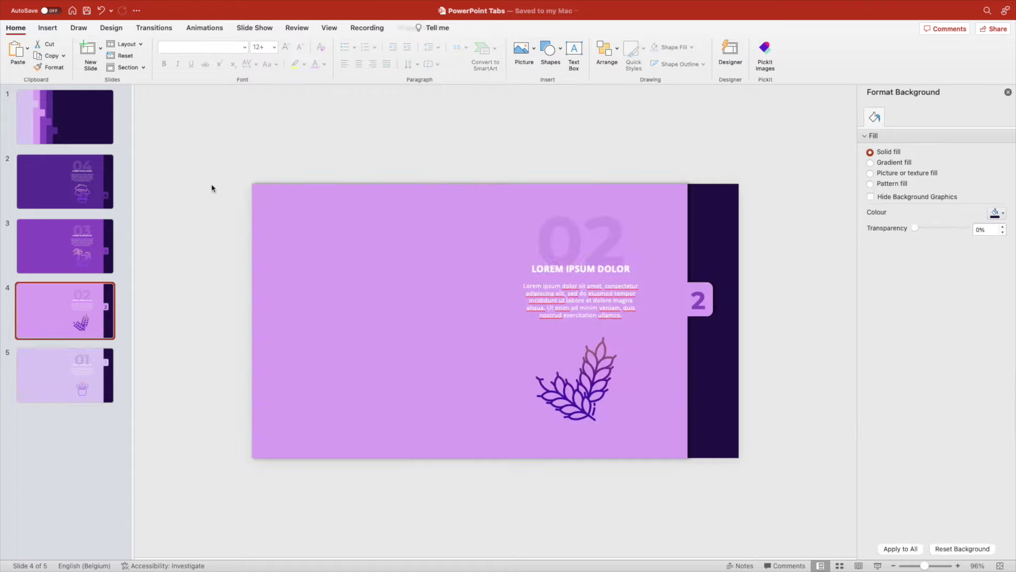
# Group the panel, tab number, text and graphic into one object on each of the section slides.
pyautogui.moveTo(221, 163); pyautogui.dragTo(726, 517)
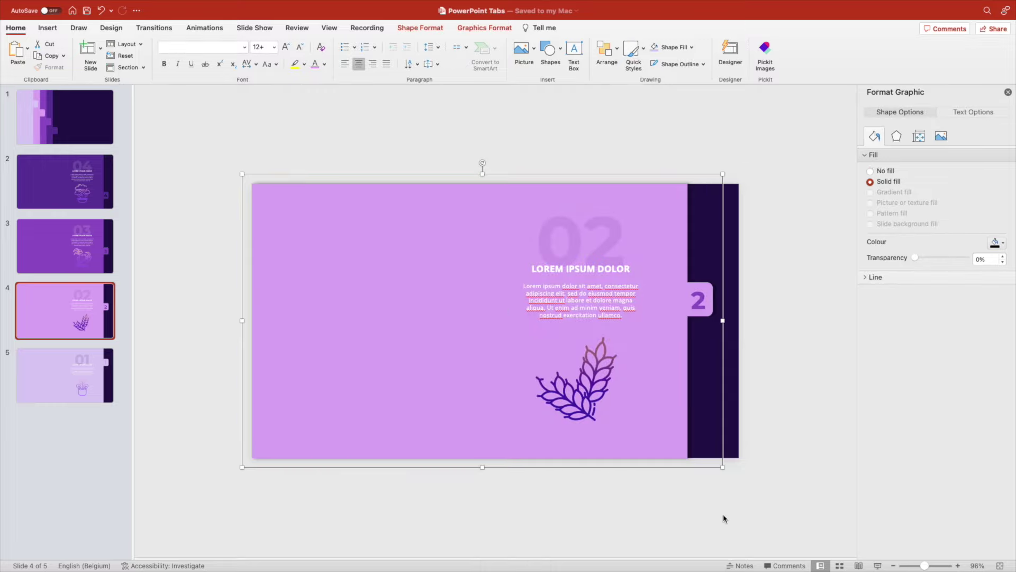
pyautogui.moveTo(212, 166)
pyautogui.mouseDown()
pyautogui.moveTo(302, 204)
pyautogui.moveTo(740, 531)
pyautogui.mouseUp()
pyautogui.moveTo(201, 163); pyautogui.dragTo(727, 482)
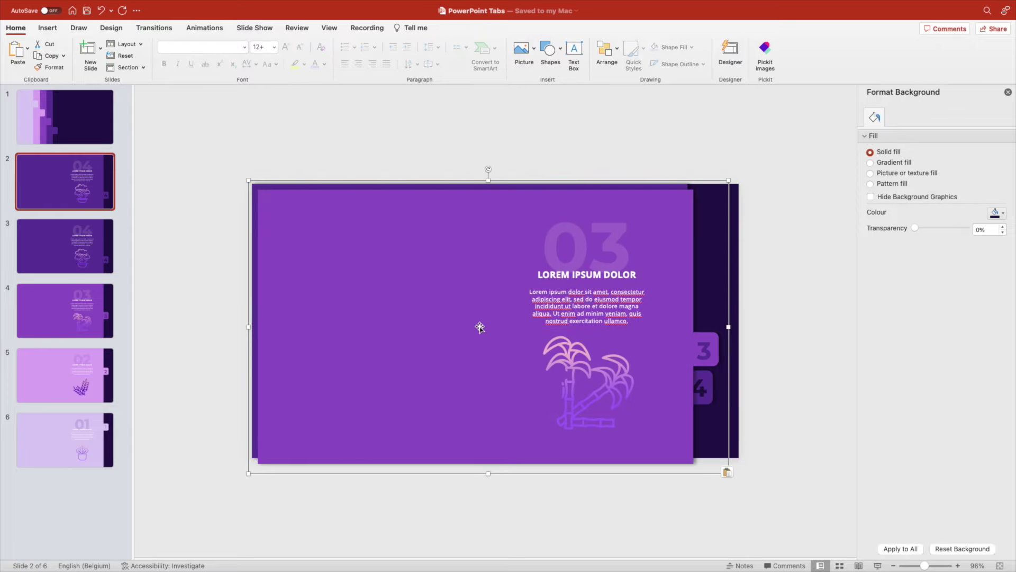
# Place the copied 03 panel group on slide 2 over the 04 panel, offset left so the 04 tab stays exposed.
pyautogui.moveTo(475, 317); pyautogui.dragTo(443, 315)
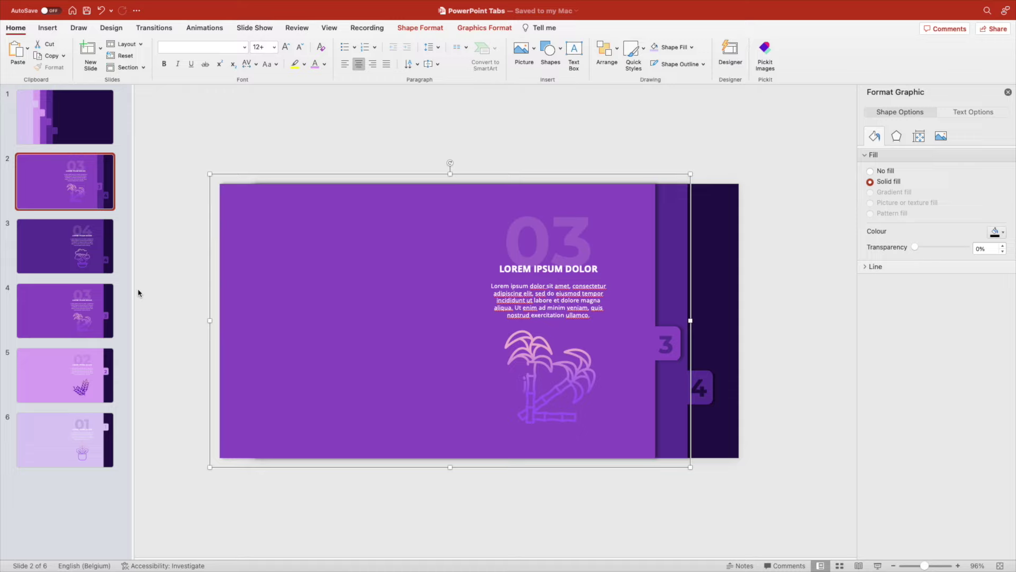
# Copy the 02 panel group from slide 5 onto slide 2, offset left so the 03 and 04 tabs stay exposed.
pyautogui.click(83, 369)
pyautogui.click(294, 295)
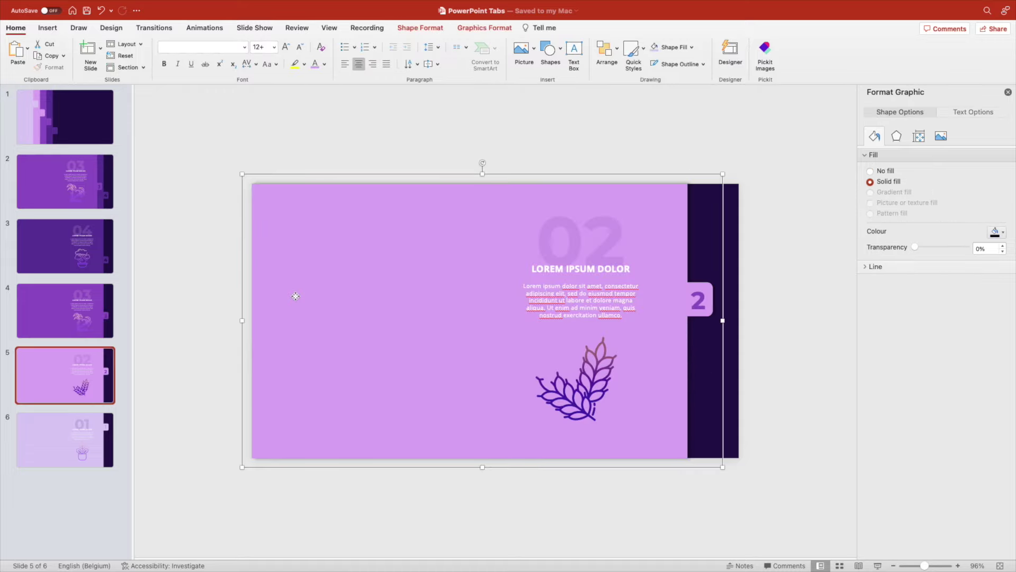
pyautogui.press('super+c')
pyautogui.click(67, 208)
pyautogui.click(67, 208)
pyautogui.press('cmd+v')
pyautogui.moveTo(474, 352); pyautogui.dragTo(367, 339)
# Copy the 01 panel group from slide 6 onto slide 2, offset left so the 02 tab stays exposed.
pyautogui.click(77, 417)
pyautogui.click(372, 329)
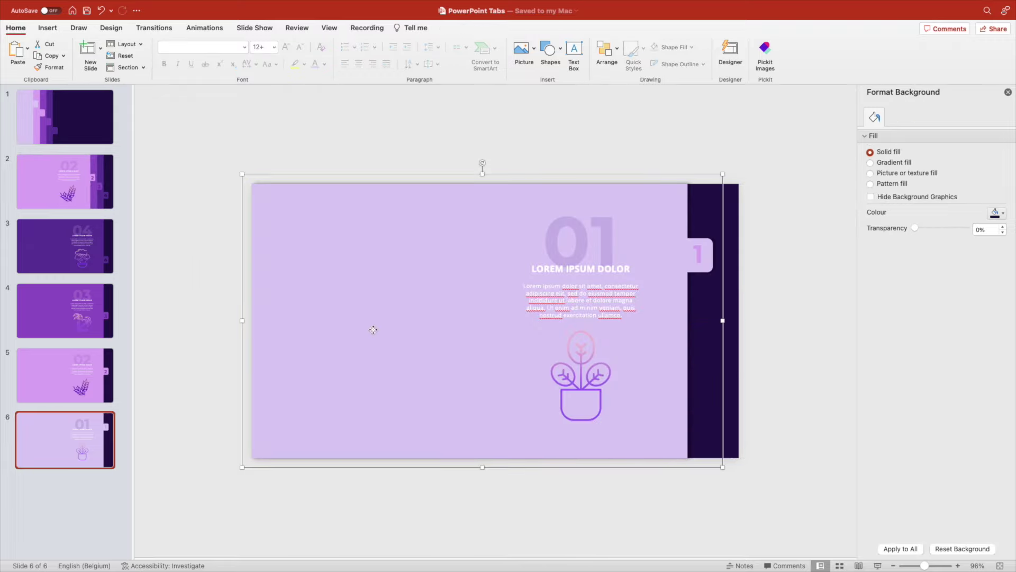
pyautogui.press('super+c')
pyautogui.click(18, 177)
pyautogui.press('cmd+v')
pyautogui.moveTo(370, 295); pyautogui.dragTo(289, 309)
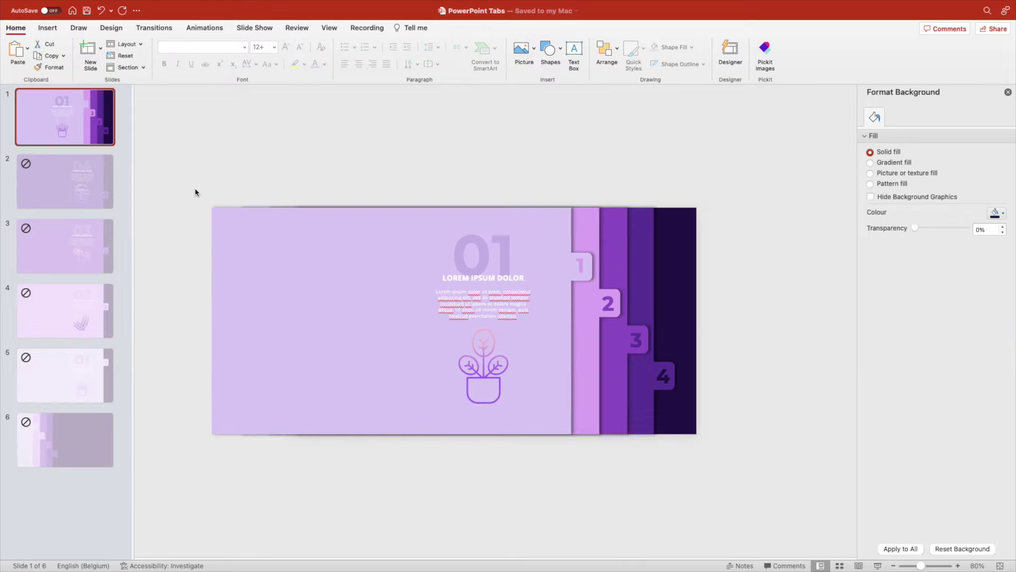
# Shift the whole panel stack left on slide 1, and move the 04 panel right on a duplicate slide to reveal its content.
pyautogui.moveTo(615, 398); pyautogui.dragTo(372, 402)
pyautogui.click(784, 285)
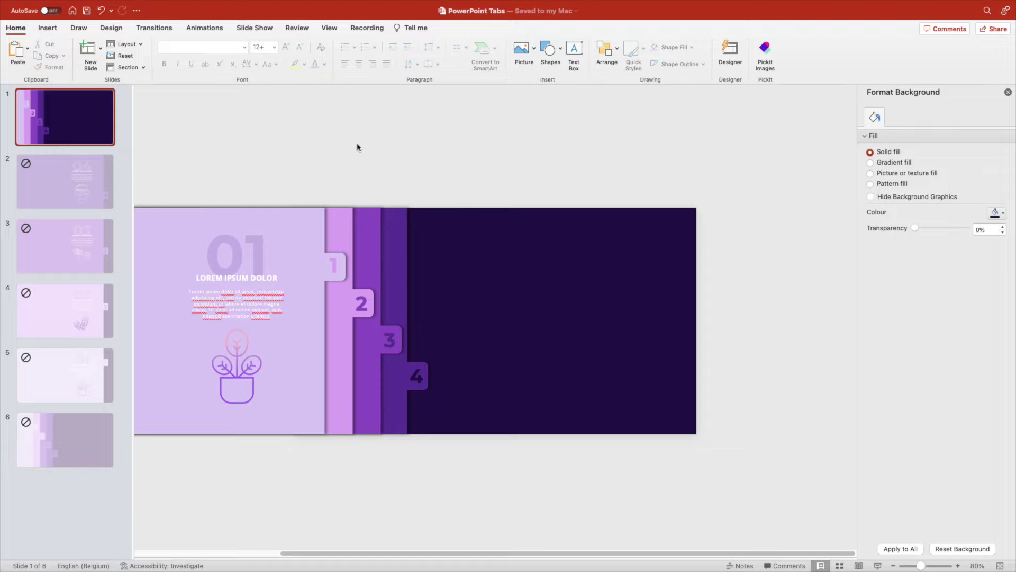
pyautogui.rightClick(94, 131)
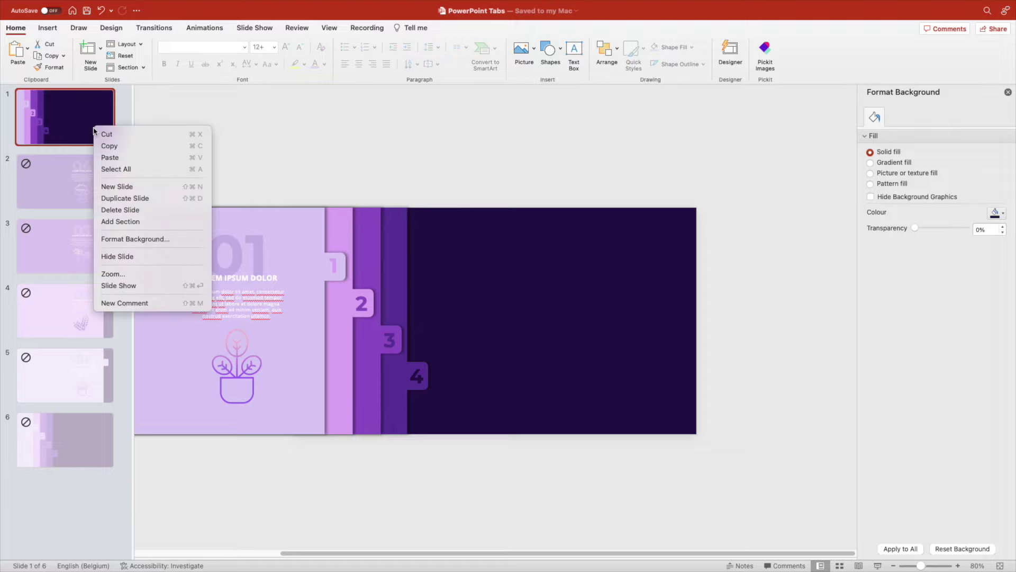
pyautogui.click(127, 198)
pyautogui.moveTo(407, 419); pyautogui.dragTo(551, 424)
# Duplicate slide 2 and move the 03 panel right to reveal its content, leaving the 04 tab exposed.
pyautogui.click(56, 197)
pyautogui.press('super+d')
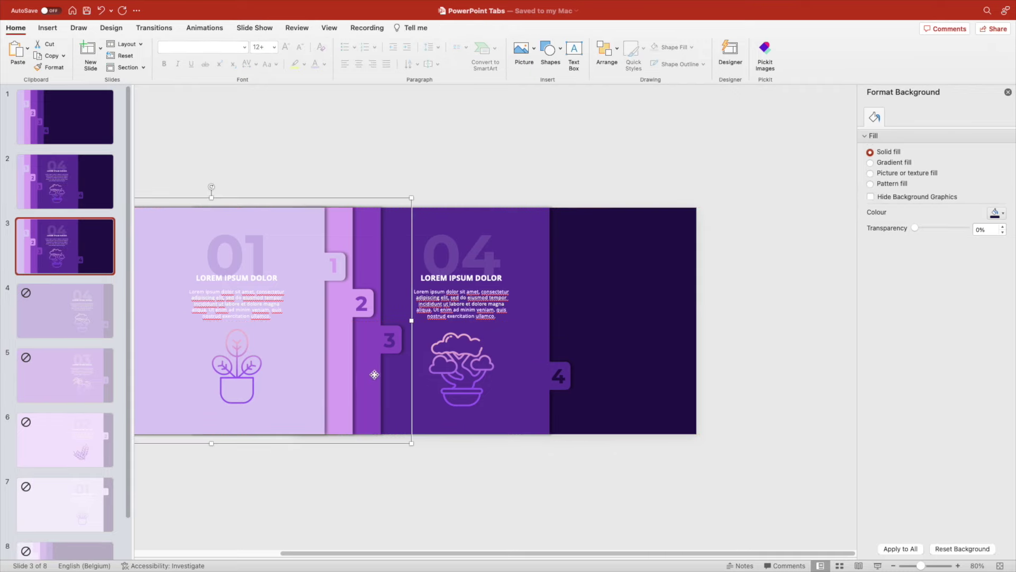
pyautogui.moveTo(374, 375); pyautogui.dragTo(515, 417)
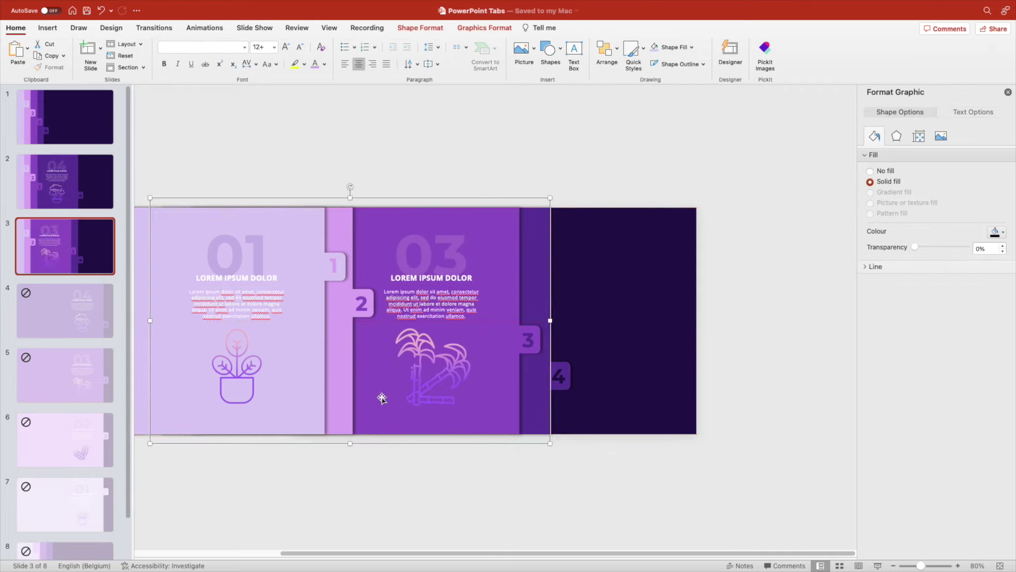
# Duplicate slide 3 and move the 02 panel right to reveal its content, keeping tabs 3 and 4 exposed.
pyautogui.click(81, 260)
pyautogui.press('super+d')
pyautogui.moveTo(343, 378); pyautogui.dragTo(479, 379)
# Duplicate slide 4 and move the 01 panel right until its edge sits beside the exposed 2, 3 and 4 tabs.
pyautogui.click(40, 323)
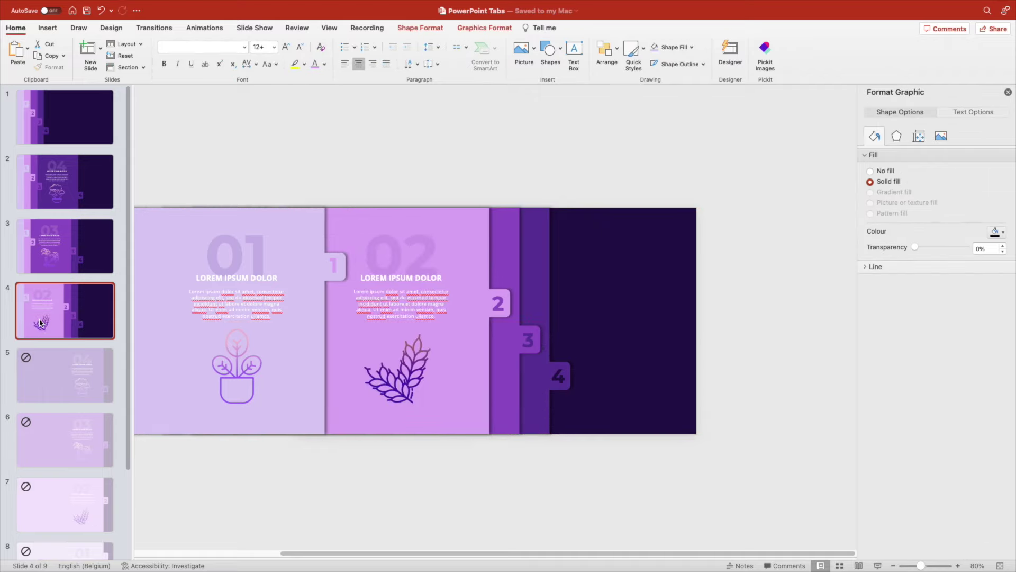
pyautogui.press('super+d')
pyautogui.moveTo(300, 397); pyautogui.dragTo(436, 398)
pyautogui.click(39, 373)
# Apply the Morph transition to slides 2 through 5.
pyautogui.click(52, 116)
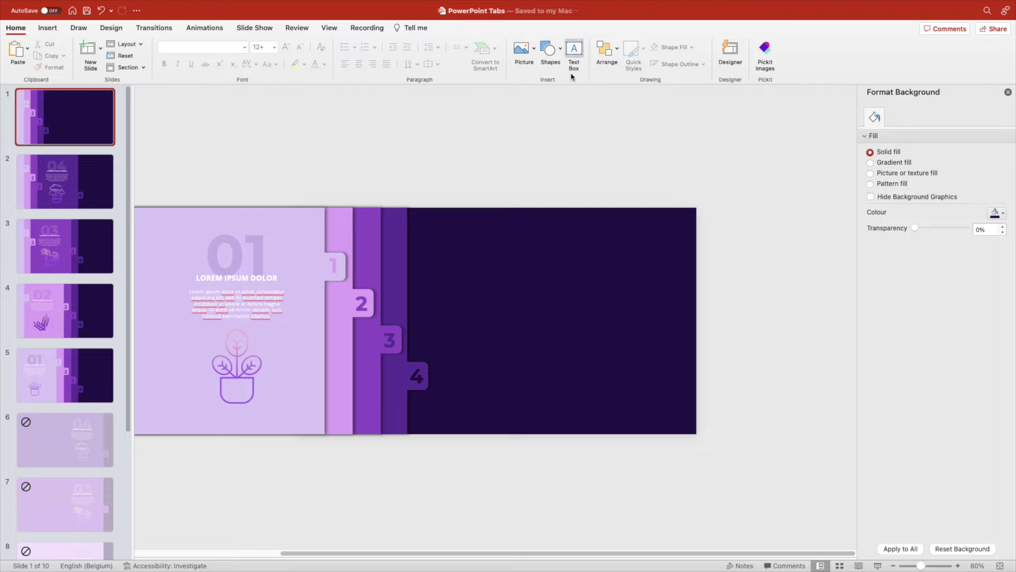
pyautogui.click(83, 178)
pyautogui.click(149, 30)
pyautogui.click(122, 52)
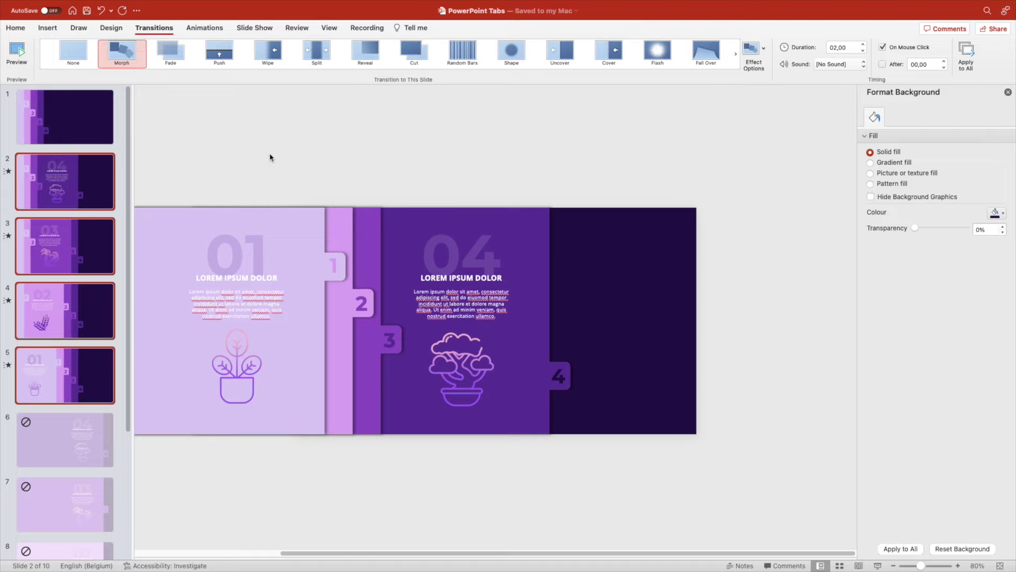
pyautogui.click(150, 30)
pyautogui.click(150, 30)
# Add a text box reading SLIDES to the dark area of slide 1, in bold white Bebas Neue.
pyautogui.click(46, 29)
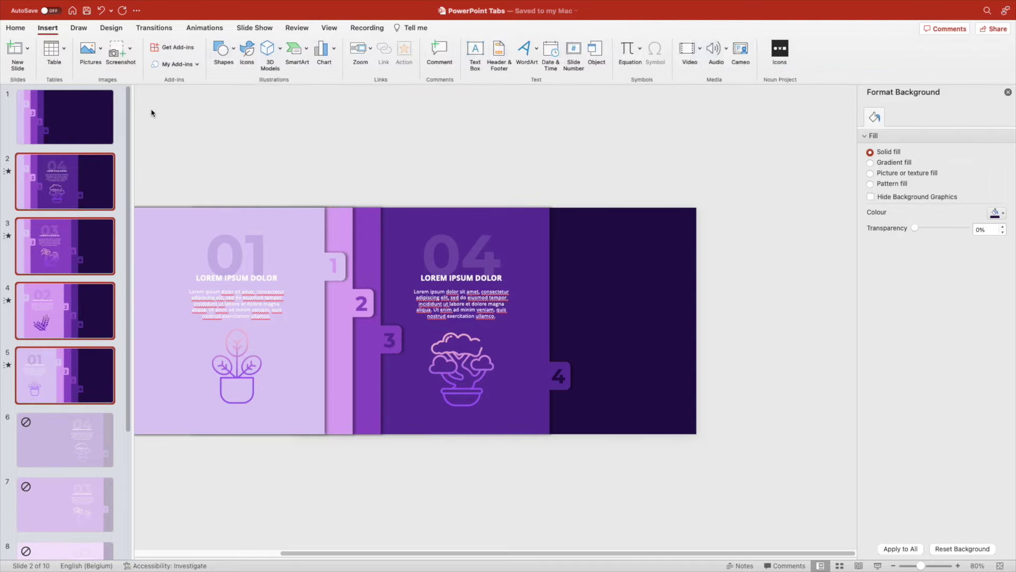
pyautogui.click(84, 119)
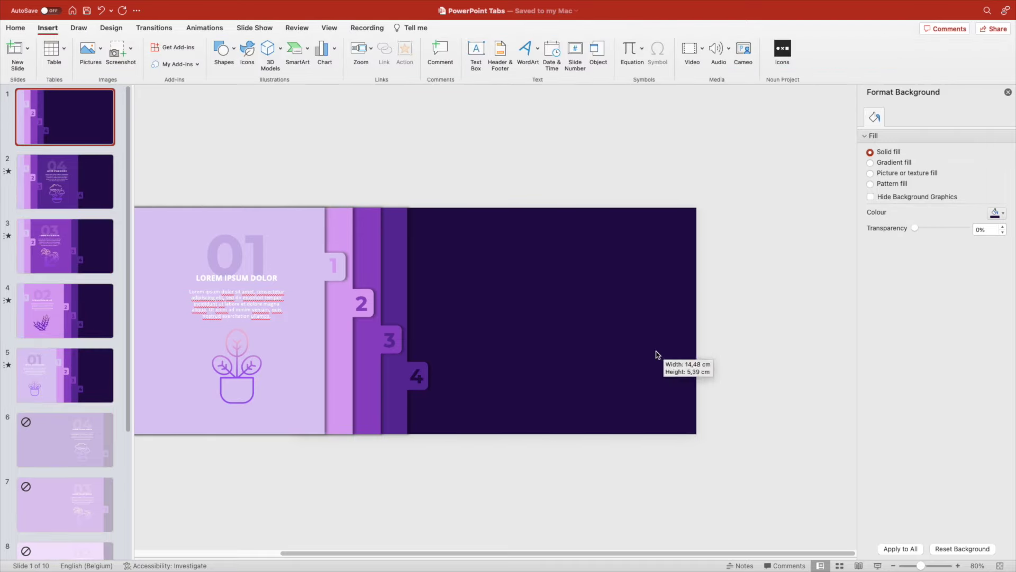
pyautogui.write('SLIDES')
pyautogui.press('super+a')
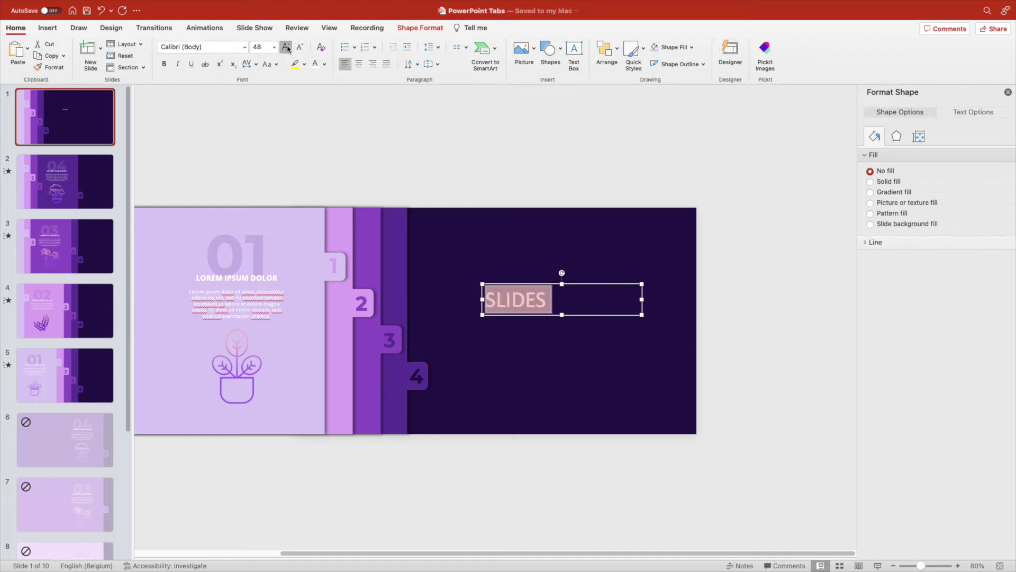
pyautogui.click(286, 47)
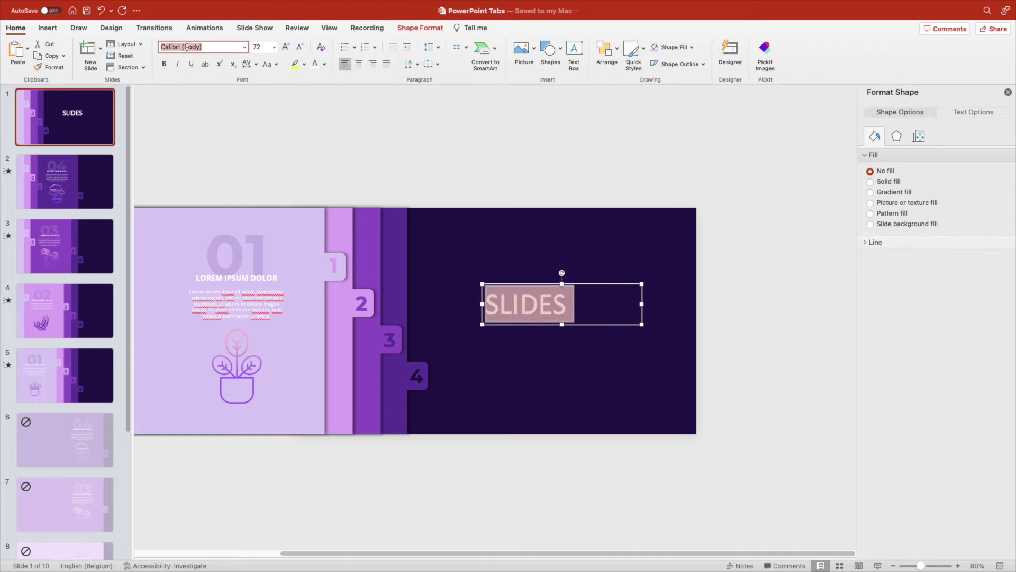
pyautogui.click(168, 65)
# Add the word "chapter" above SLIDES in orange Brush Script MT at 54 pt.
pyautogui.click(285, 47)
pyautogui.click(285, 47)
pyautogui.click(286, 47)
pyautogui.click(285, 47)
pyautogui.click(286, 47)
pyautogui.click(285, 47)
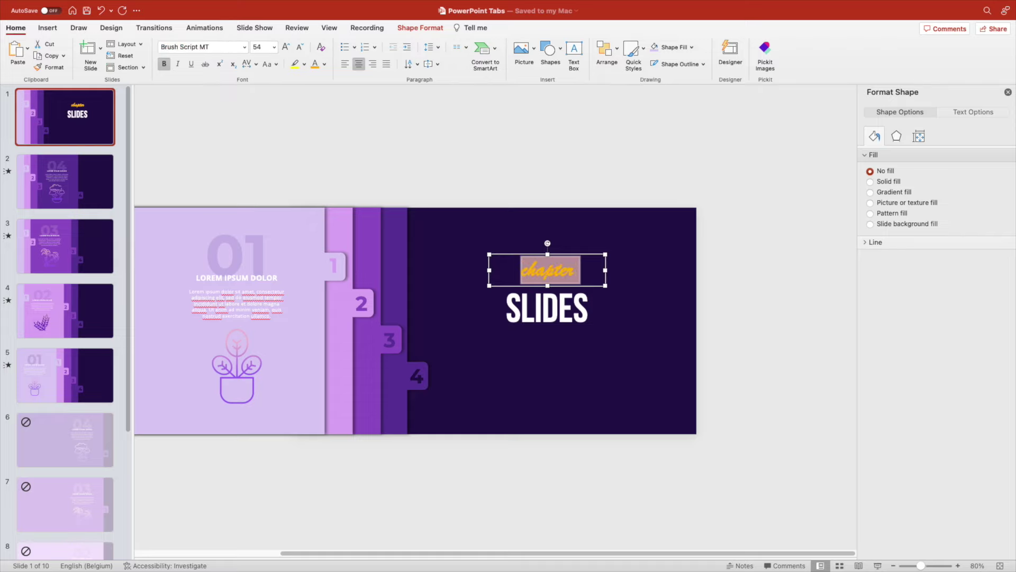
# Enlarge SLIDES to 166 pt on one line and "chapter" to 88 pt, lowering "chapter" to overlap the top of SLIDES.
pyautogui.click(560, 323)
pyautogui.click(285, 49)
pyautogui.click(286, 48)
pyautogui.click(285, 49)
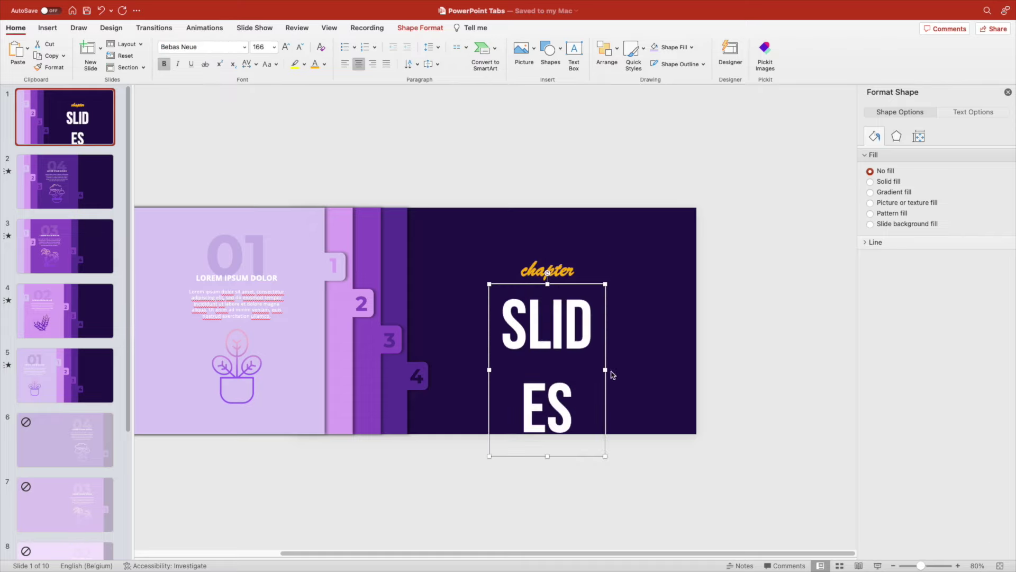
pyautogui.moveTo(605, 370); pyautogui.dragTo(644, 370)
pyautogui.click(566, 261)
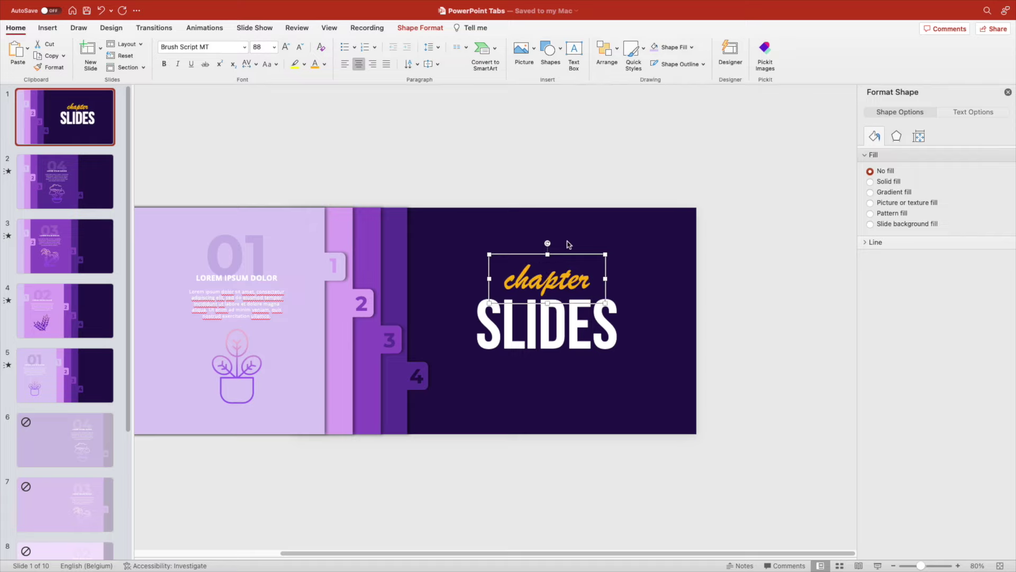
pyautogui.moveTo(566, 254); pyautogui.dragTo(566, 264)
# Apply a preset text shadow to both title text boxes on slide 1.
pyautogui.click(973, 112)
pyautogui.click(896, 136)
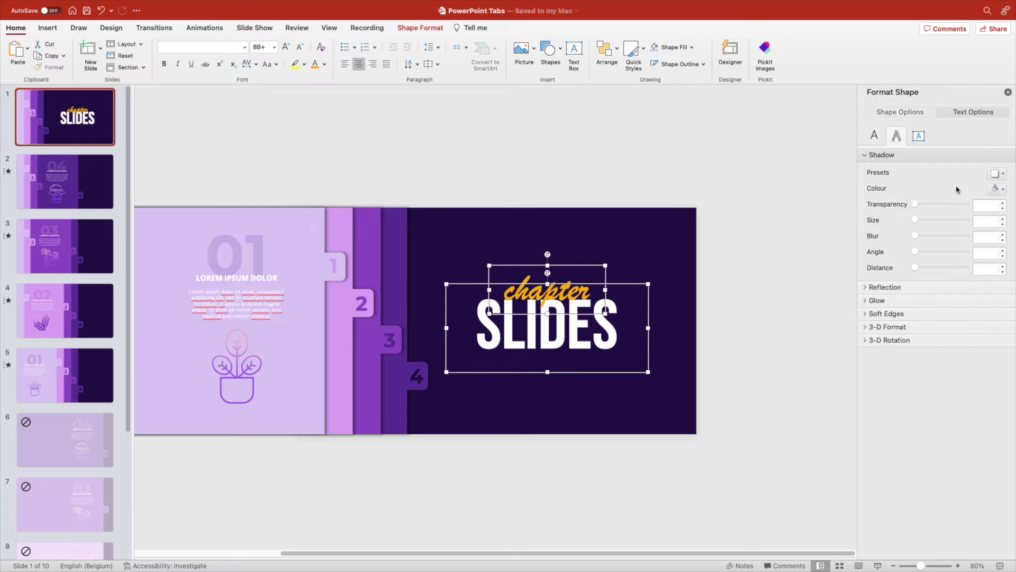
pyautogui.click(996, 173)
pyautogui.click(934, 265)
pyautogui.click(739, 338)
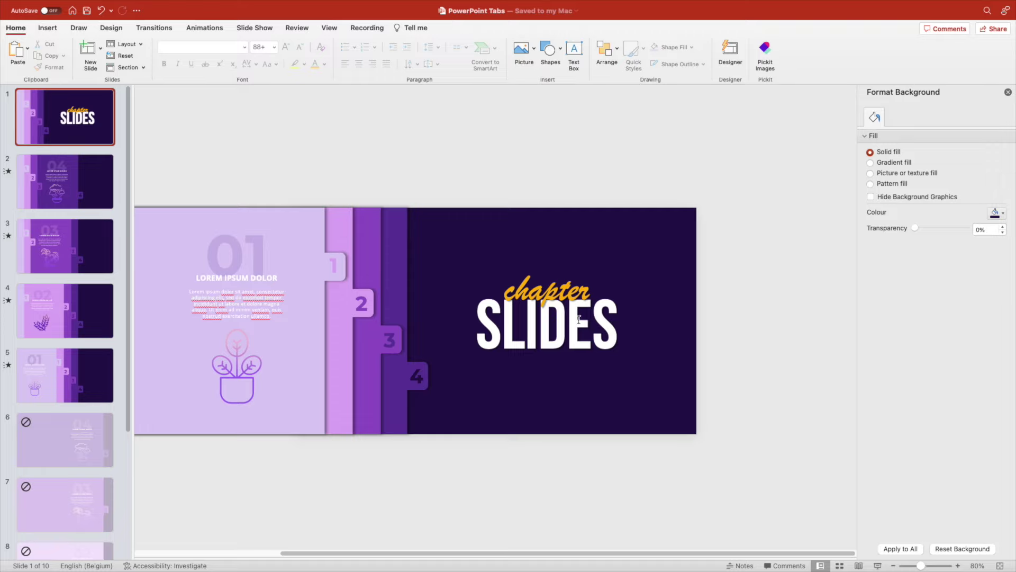
# Copy both title text boxes from slide 1 to slide 2 and shrink them for the dark strip, with "chapter" at 66 pt.
pyautogui.moveTo(723, 230); pyautogui.dragTo(438, 387)
pyautogui.press('super+c')
pyautogui.click(89, 193)
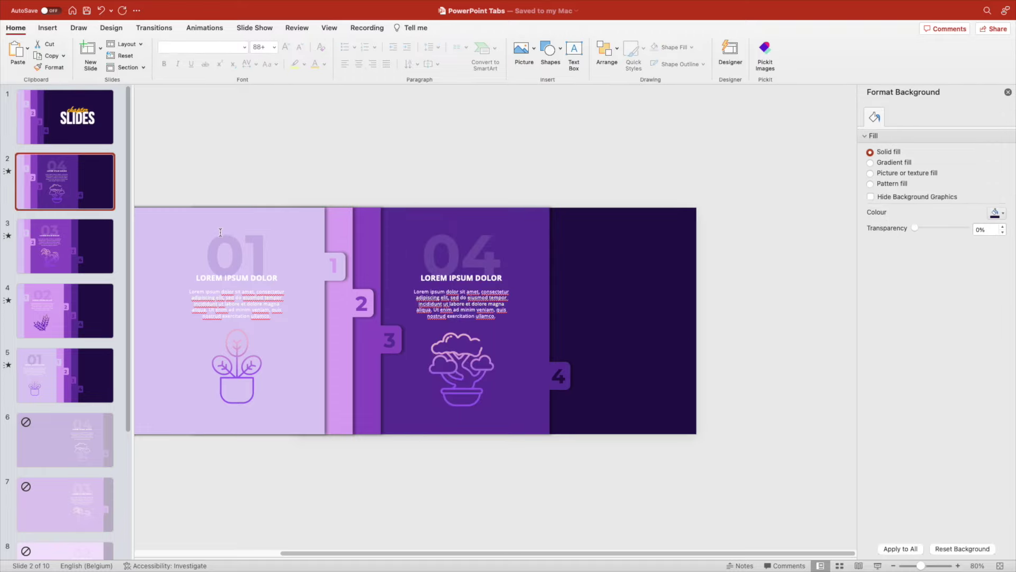
pyautogui.press('super+v')
pyautogui.moveTo(569, 291); pyautogui.dragTo(648, 291)
pyautogui.press('super+shift+comma')
pyautogui.press('super+shift+comma')
pyautogui.press('super+shift+comma')
# Position the reduced title in the middle of slide 2's dark strip and repeat it on slides 3, 4 and 5.
pyautogui.click(730, 259)
pyautogui.moveTo(730, 259); pyautogui.dragTo(565, 339)
pyautogui.moveTo(649, 337); pyautogui.dragTo(649, 354)
pyautogui.click(574, 356)
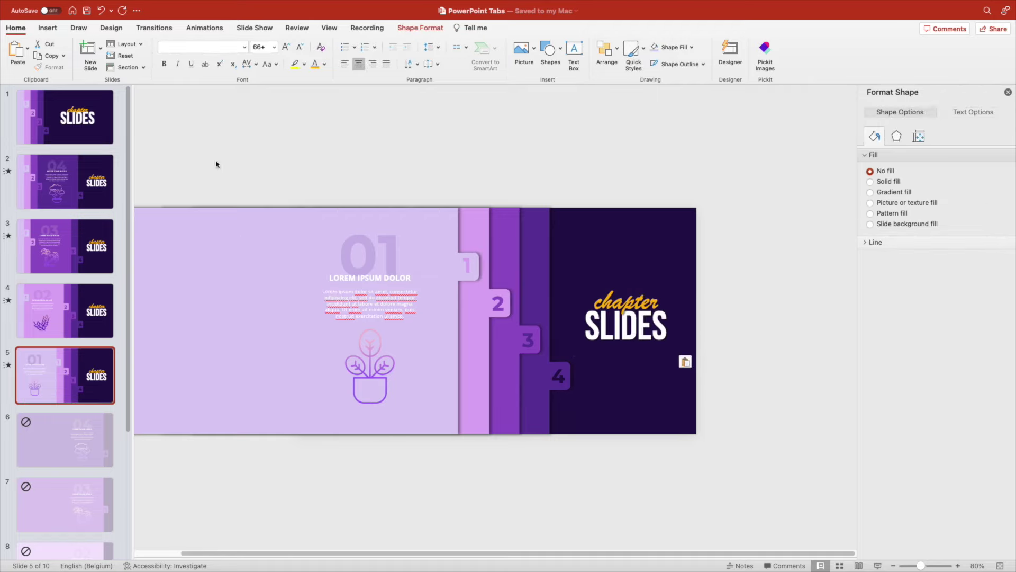